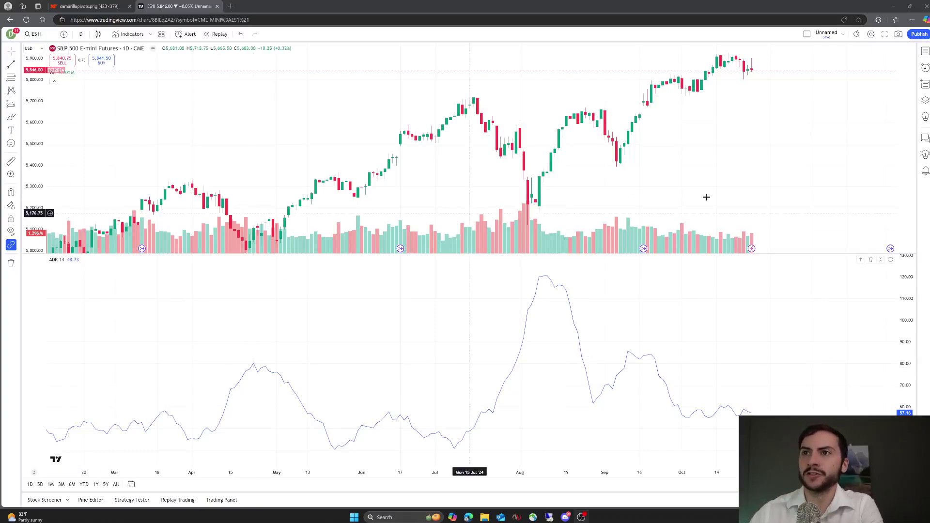
# Examine the S&P 500 E-mini daily price chart against its 14-period ADR indicator over different time spans.
pyautogui.scroll(3, 741, 223)
pyautogui.scroll(2, 719, 233)
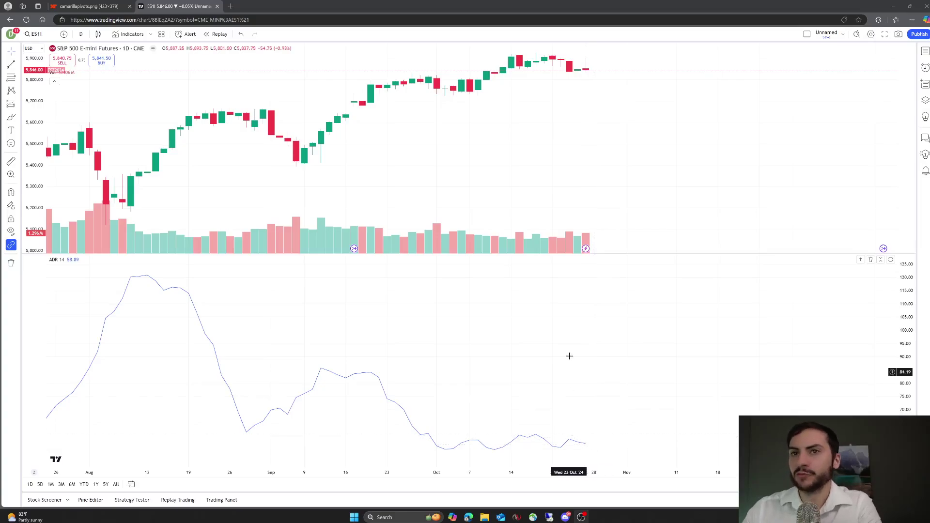
pyautogui.scroll(-3, 569, 350)
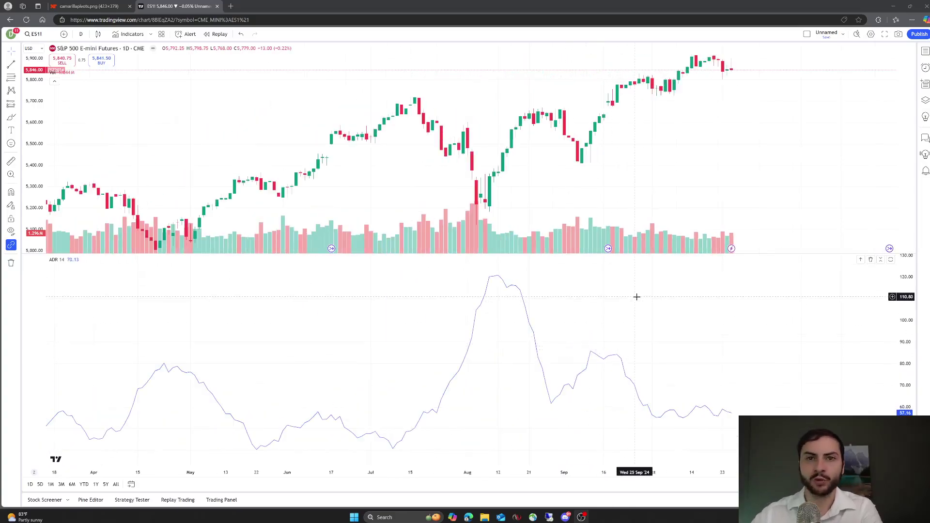
pyautogui.scroll(4, 636, 297)
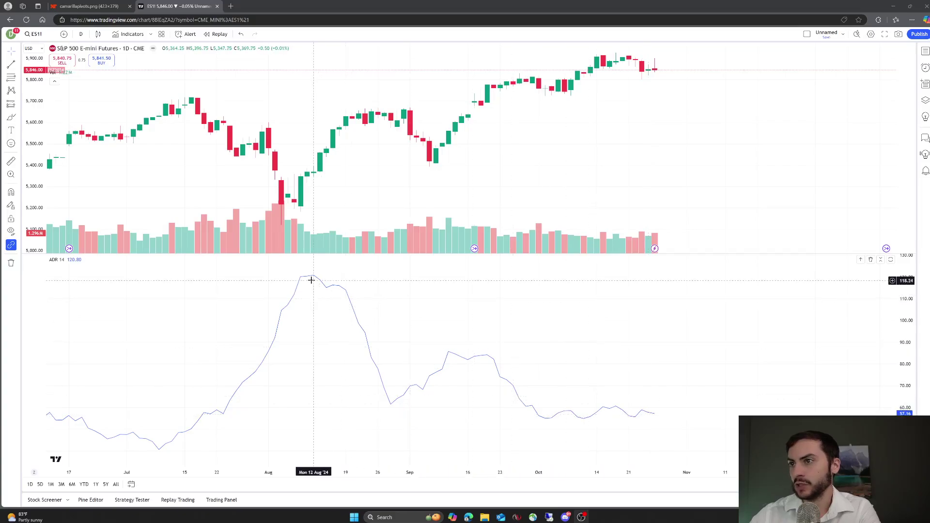
pyautogui.scroll(-5, 355, 278)
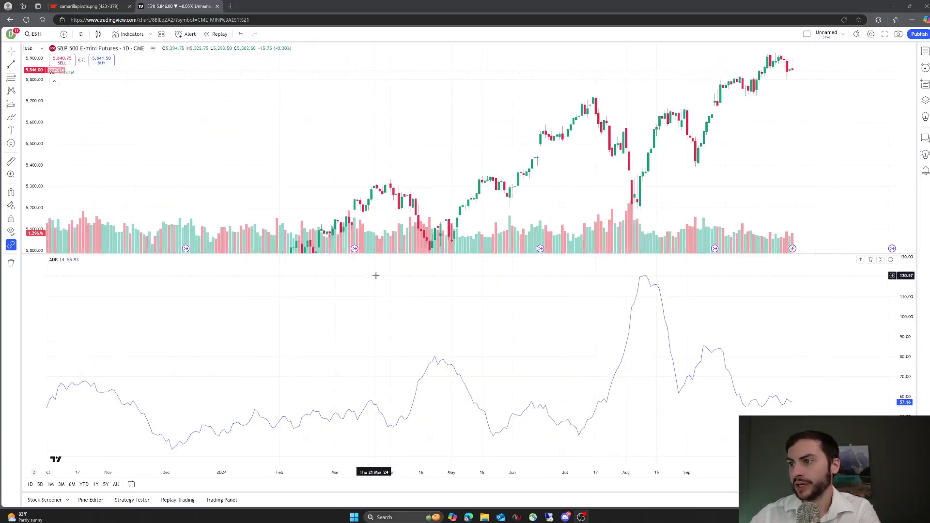
pyautogui.scroll(5, 688, 267)
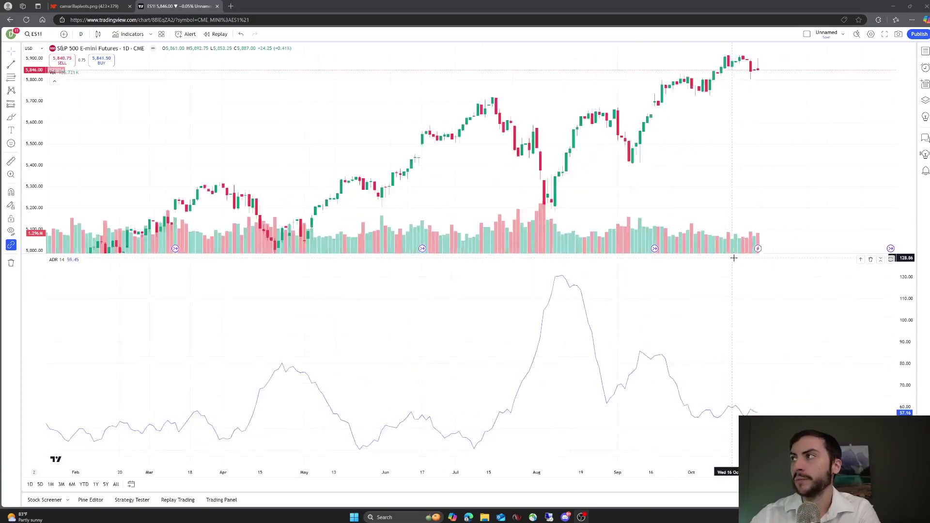
pyautogui.scroll(2, 667, 150)
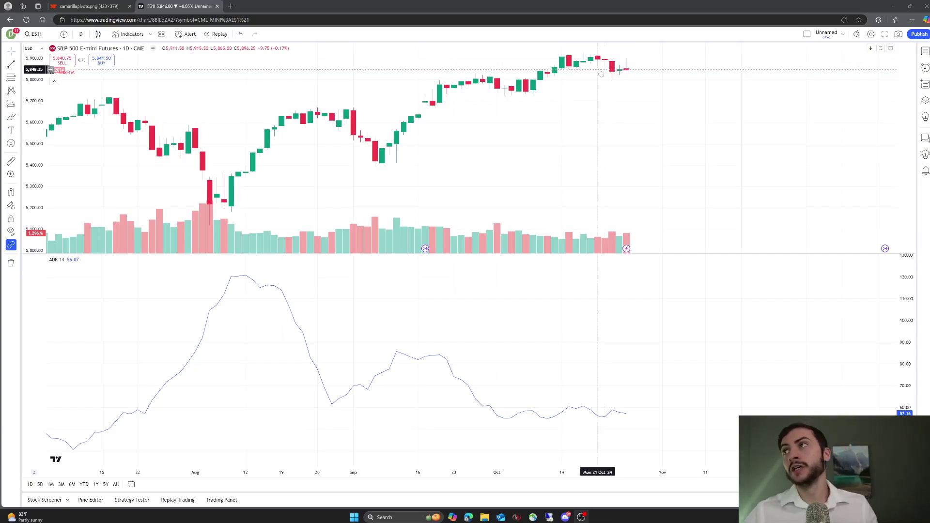
pyautogui.scroll(-3, 582, 78)
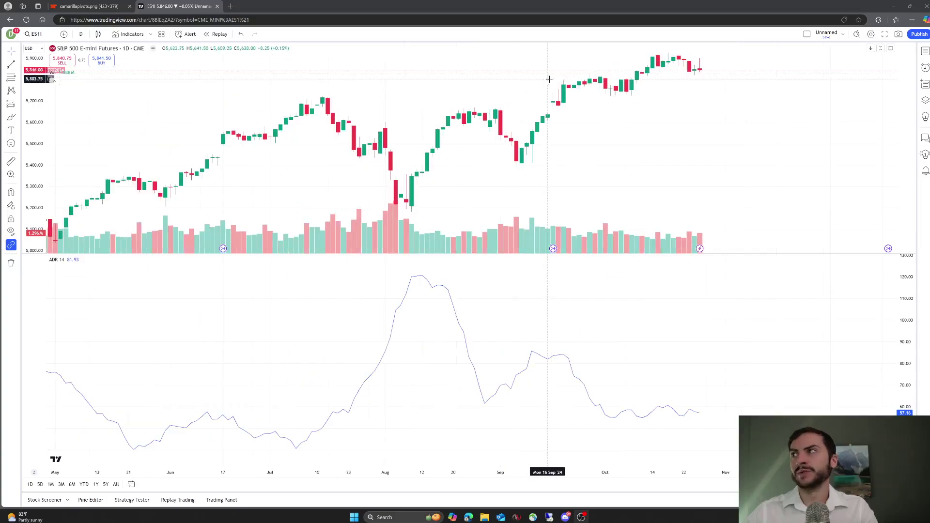
pyautogui.scroll(3, 557, 81)
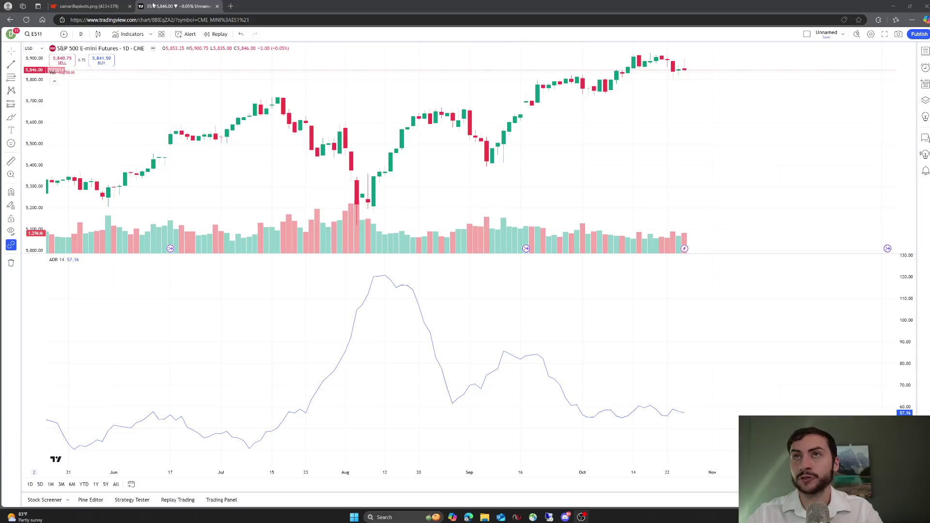
# View the Camarilla pivots example image, and switch to NinjaTrader's Strategy Analyzer.
pyautogui.click(106, 5)
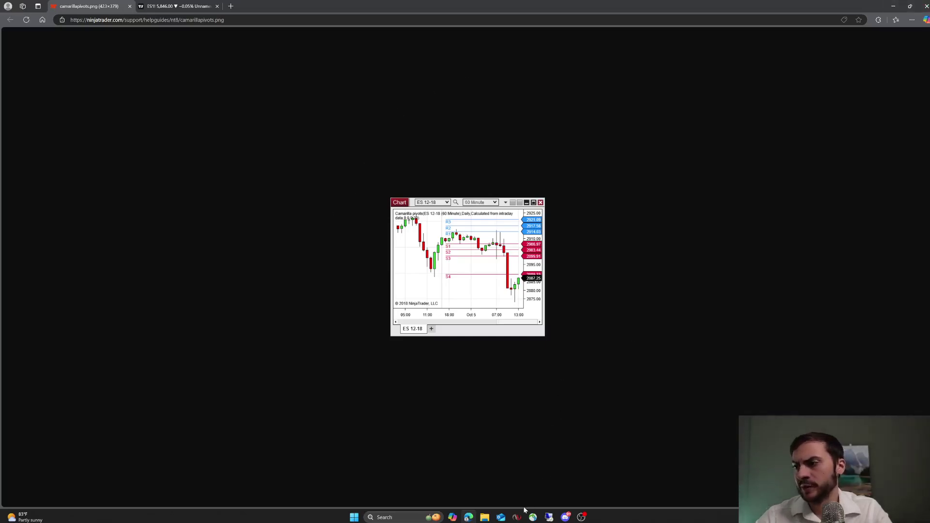
pyautogui.moveTo(517, 517)
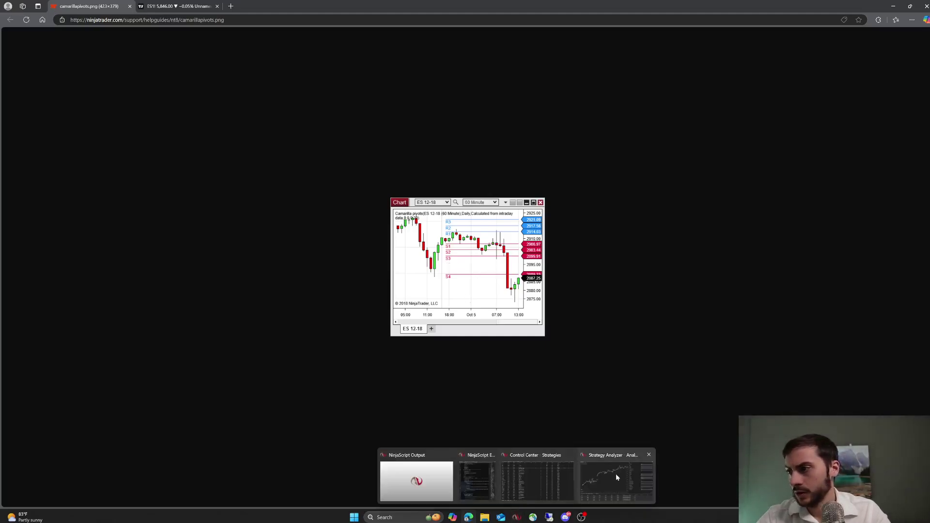
pyautogui.hotkey('alt', 'Tab')
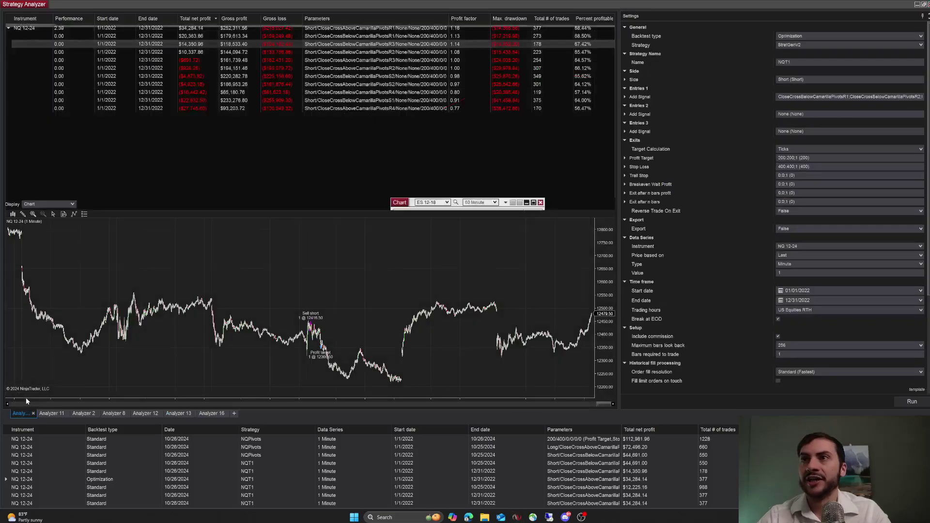
# Review the Camarilla pivot optimization results in the first analyzer, and show the Analyzer 16 backtest of NQPivots as a summary.
pyautogui.click(21, 413)
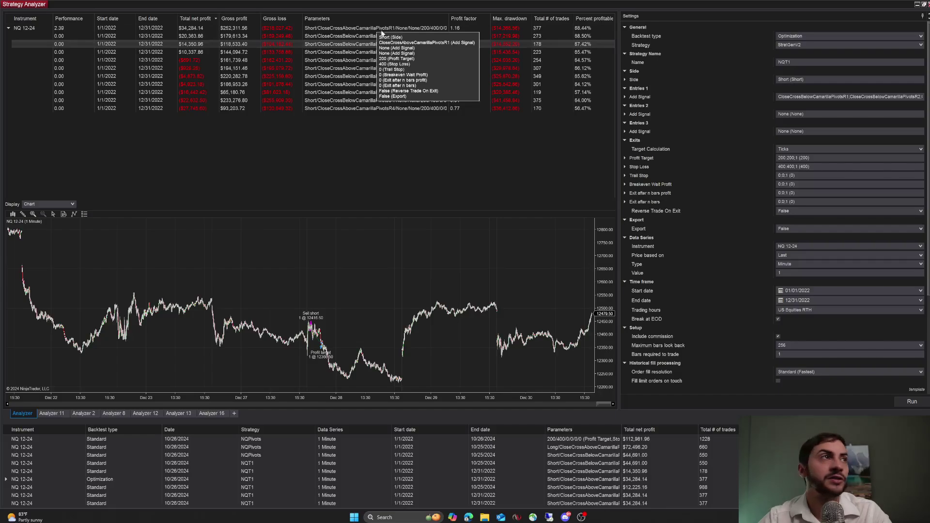
pyautogui.moveTo(370, 43)
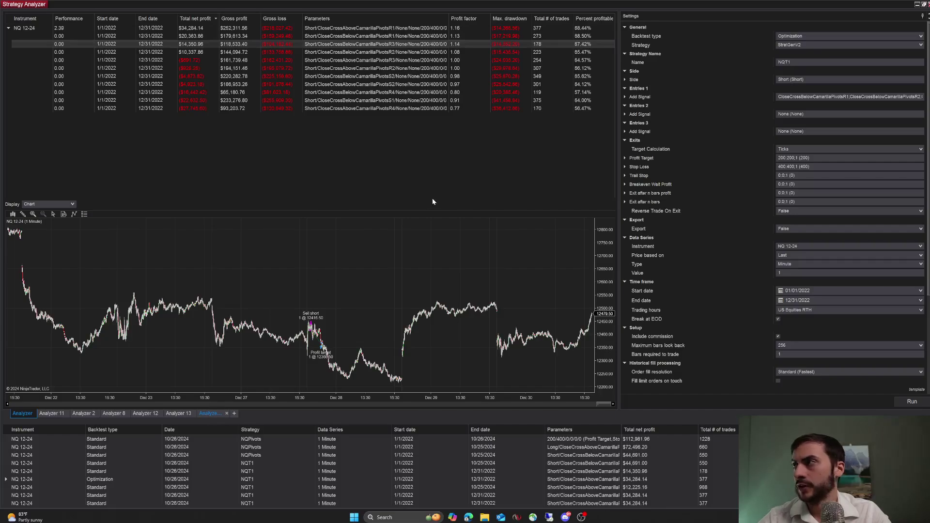
pyautogui.click(59, 17)
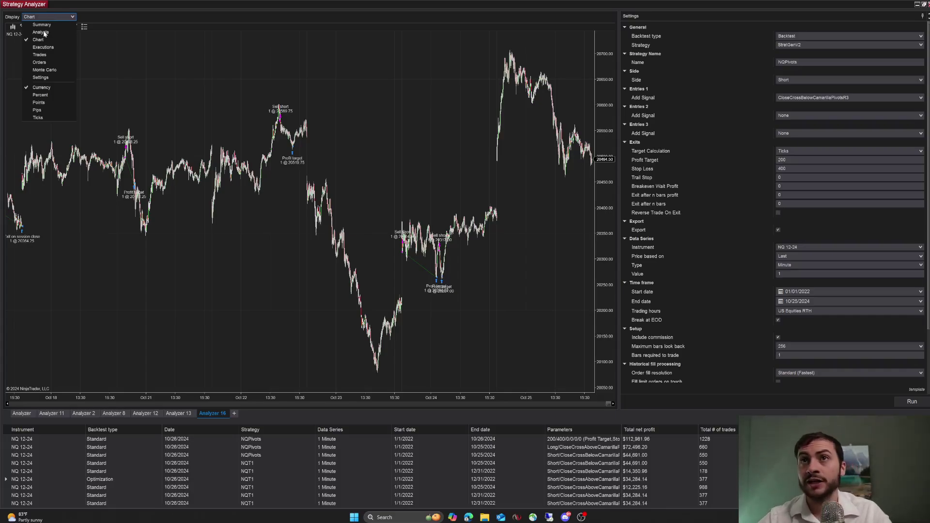
pyautogui.click(46, 24)
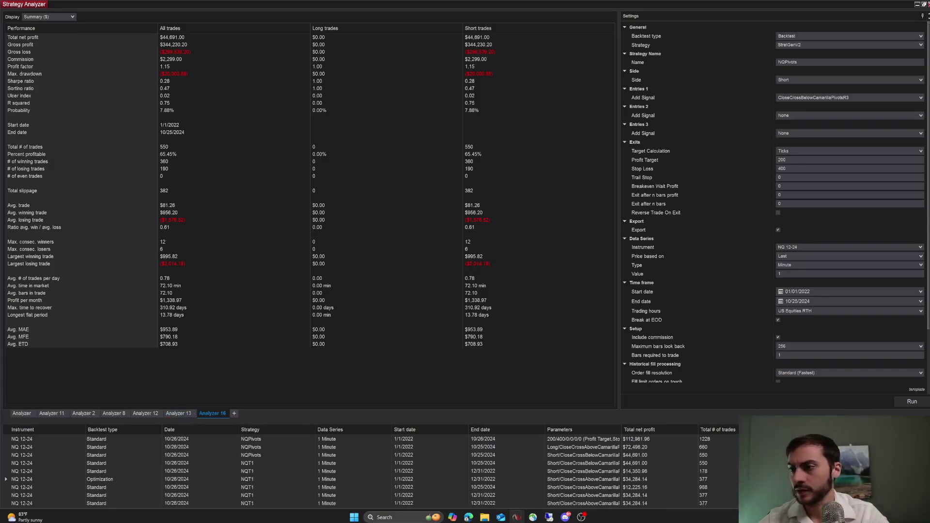
# Switch to the NinjaScript Editor, maximize it, and review the entry signal code of NQPivotsShort.
pyautogui.moveTo(517, 517)
pyautogui.click(390, 479)
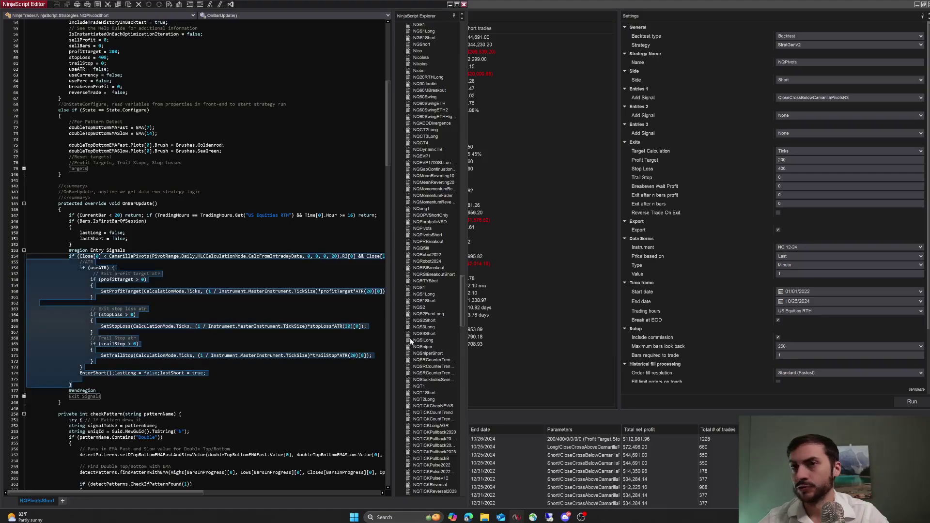
pyautogui.click(457, 4)
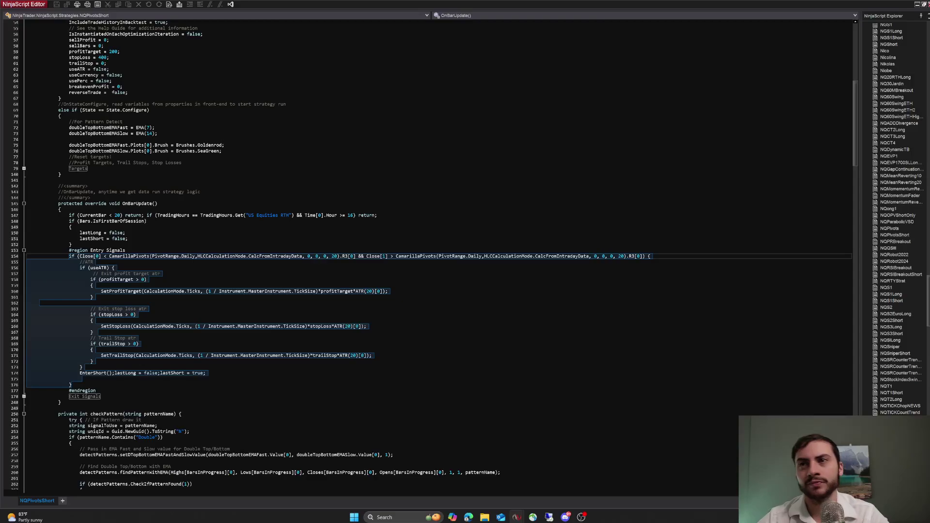
pyautogui.scroll(-1, 436, 254)
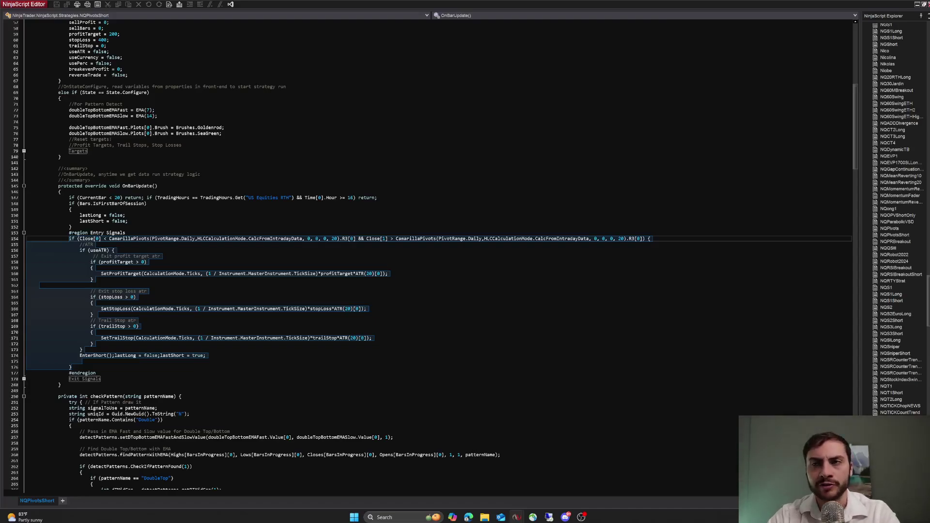
pyautogui.scroll(-3, 436, 255)
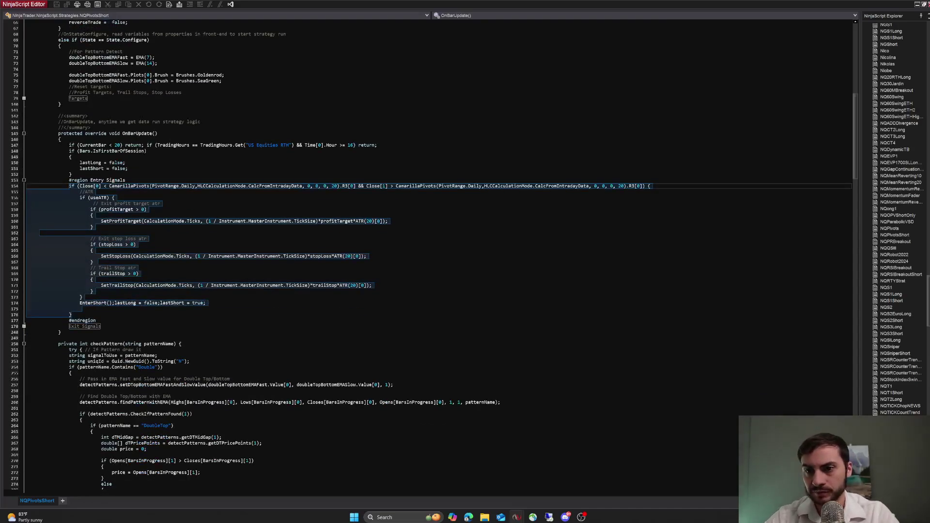
pyautogui.scroll(2, 436, 254)
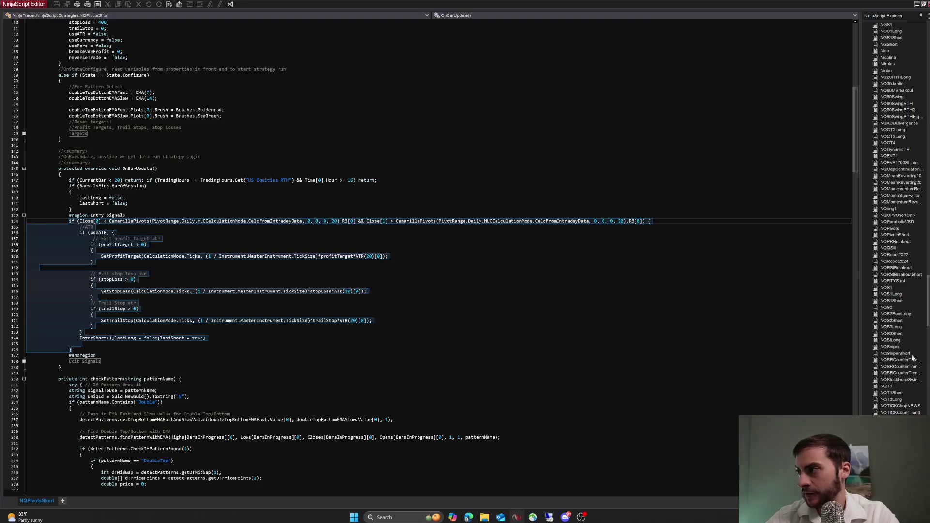
# Find the NQPivots strategy among the NinjaScript files and open its code.
pyautogui.scroll(-15, 904, 369)
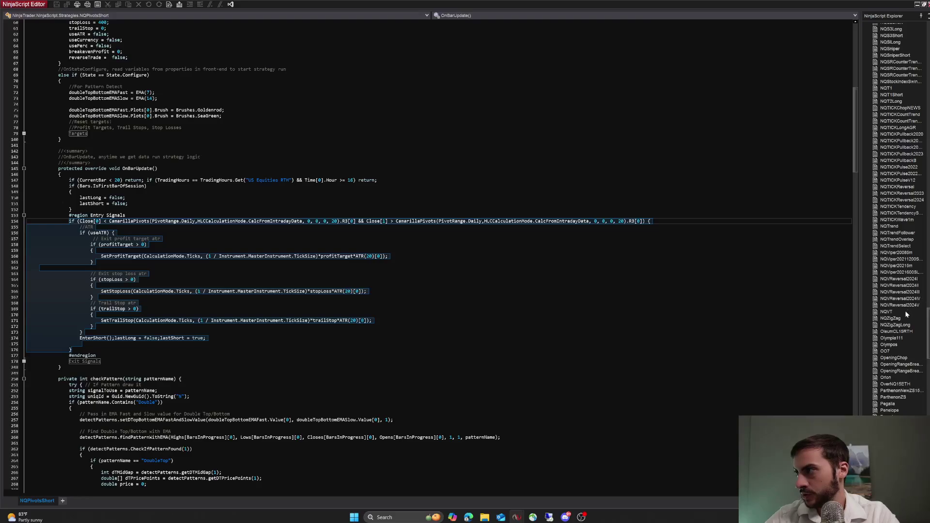
pyautogui.scroll(1, 906, 314)
pyautogui.scroll(2, 906, 311)
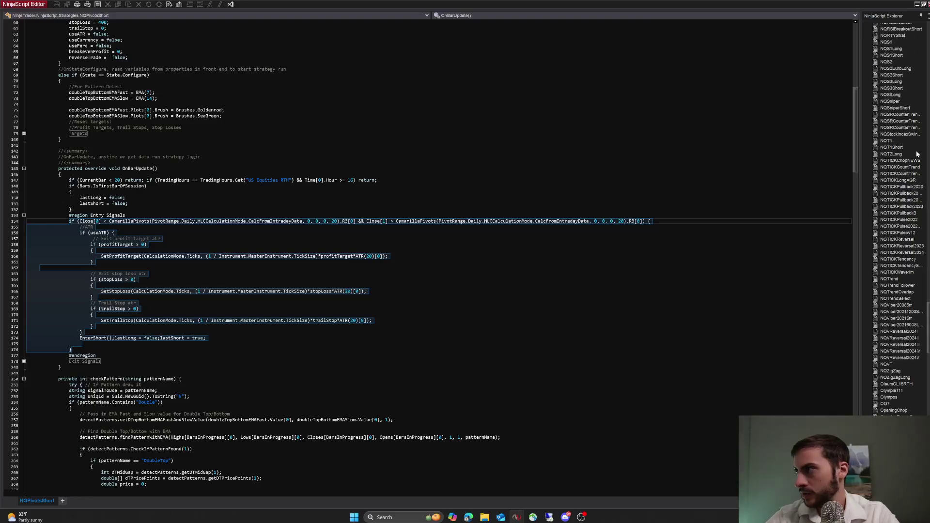
pyautogui.scroll(2, 916, 155)
pyautogui.scroll(2, 916, 165)
pyautogui.scroll(1, 911, 172)
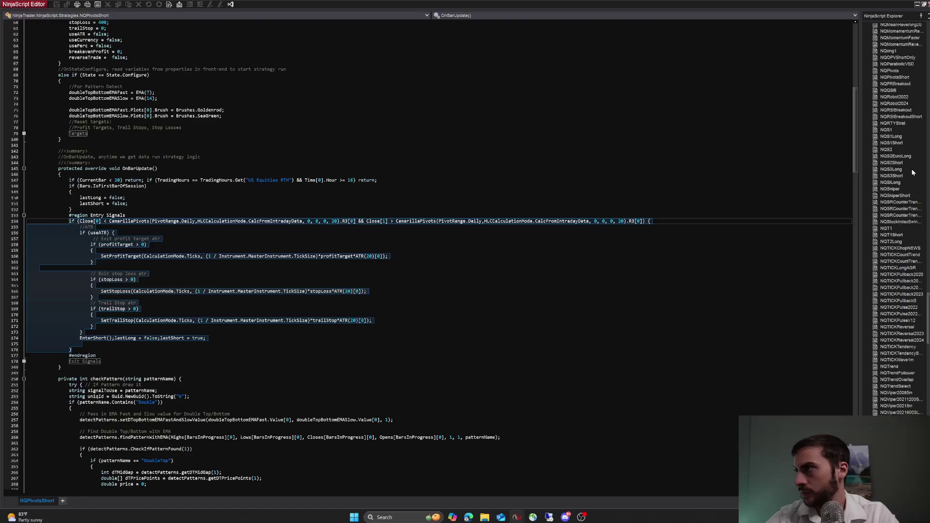
pyautogui.scroll(3, 909, 174)
pyautogui.scroll(1, 908, 174)
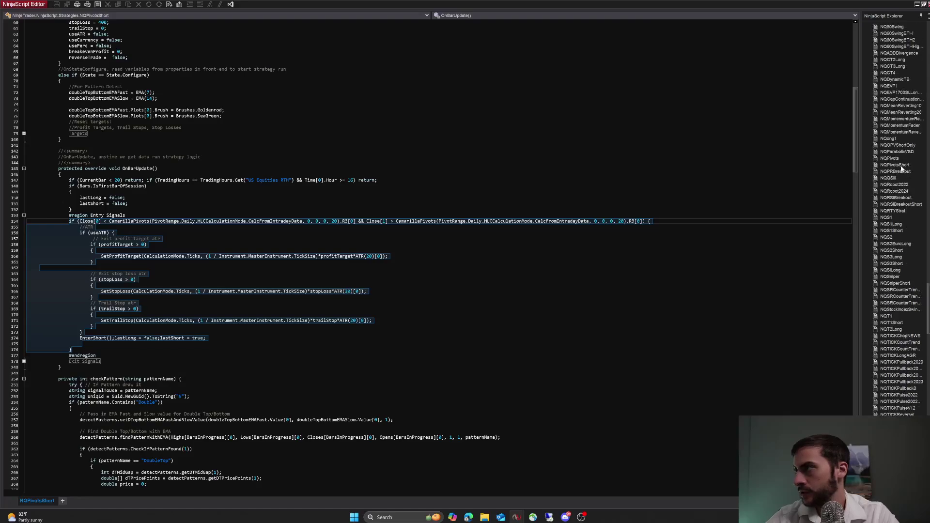
pyautogui.scroll(1, 899, 150)
pyautogui.scroll(1, 899, 148)
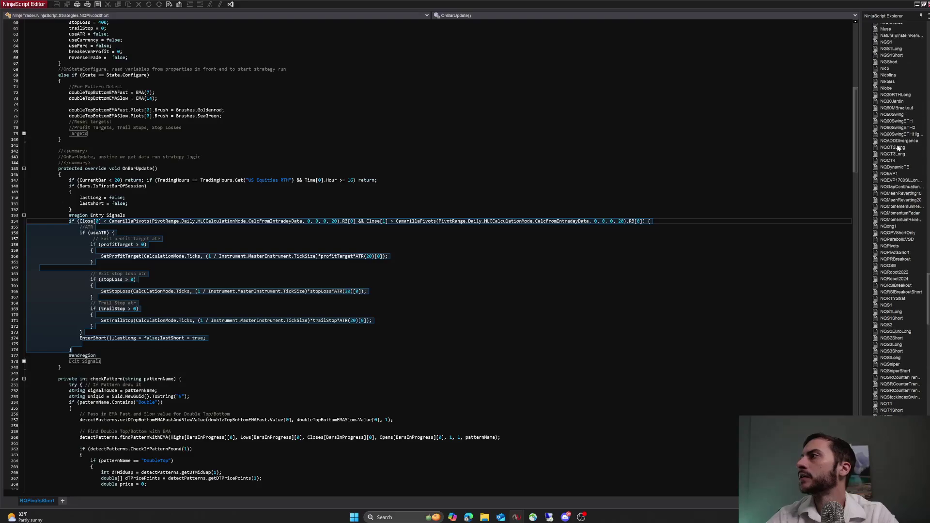
pyautogui.scroll(1, 898, 151)
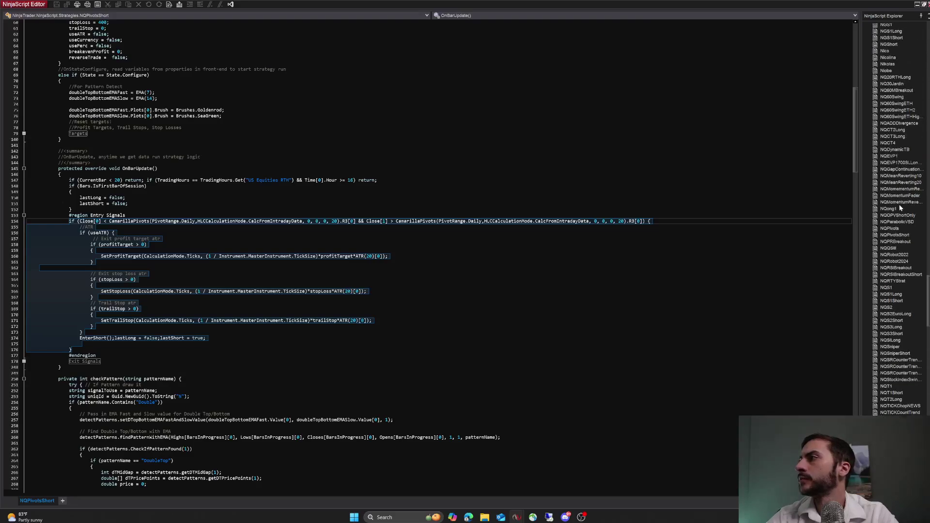
pyautogui.doubleClick(894, 228)
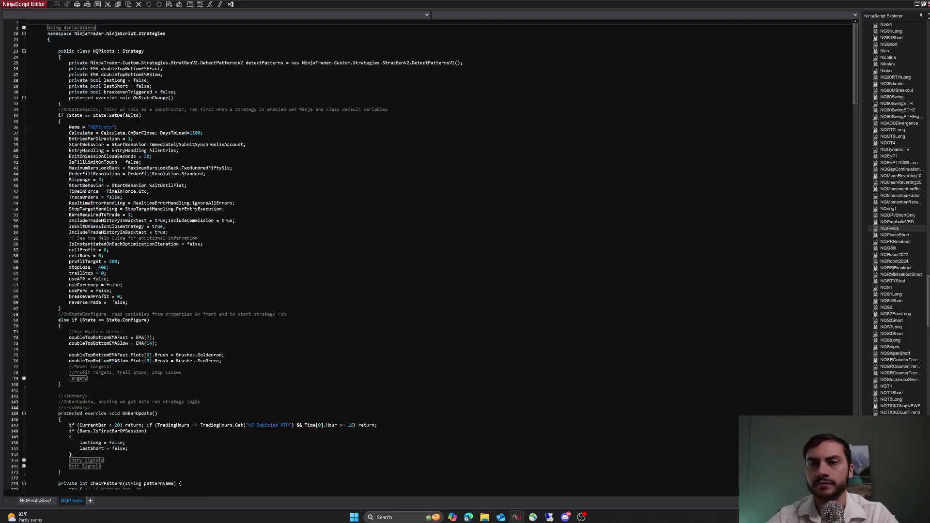
# Expand the Entry Signals region in the OnBarUpdate method of NQPivots and enlarge the code text for reading.
pyautogui.scroll(-17, 23, 165)
pyautogui.click(23, 163)
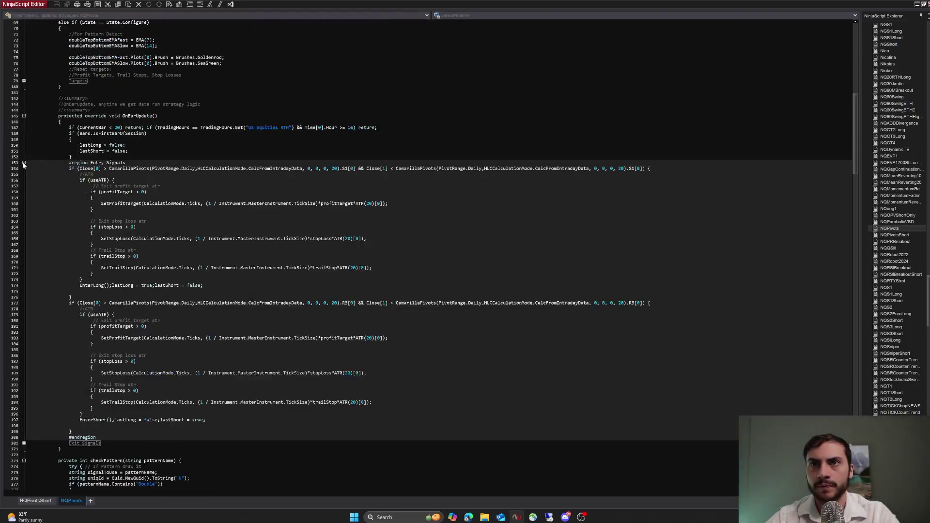
pyautogui.keyDown('ctrl'); pyautogui.scroll(2, 423, 258); pyautogui.keyUp('ctrl')
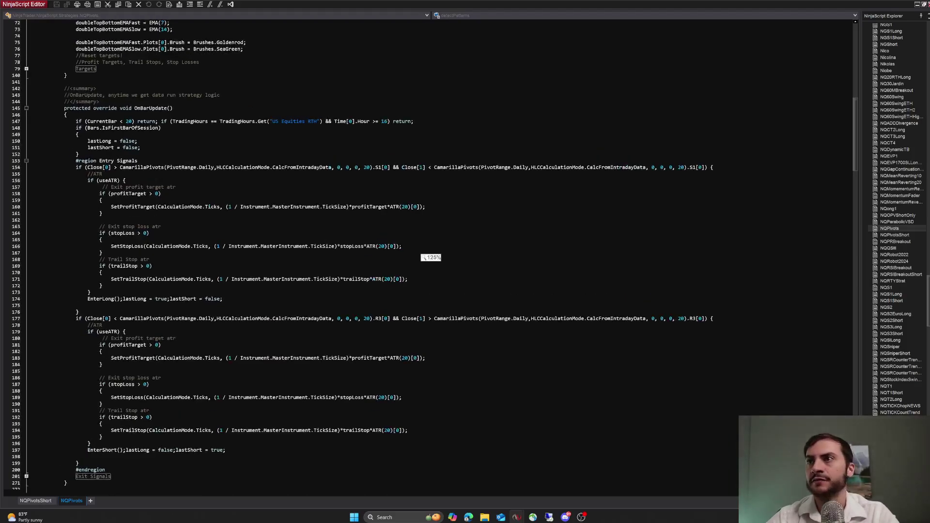
pyautogui.keyDown('ctrl'); pyautogui.scroll(2, 423, 258); pyautogui.keyUp('ctrl')
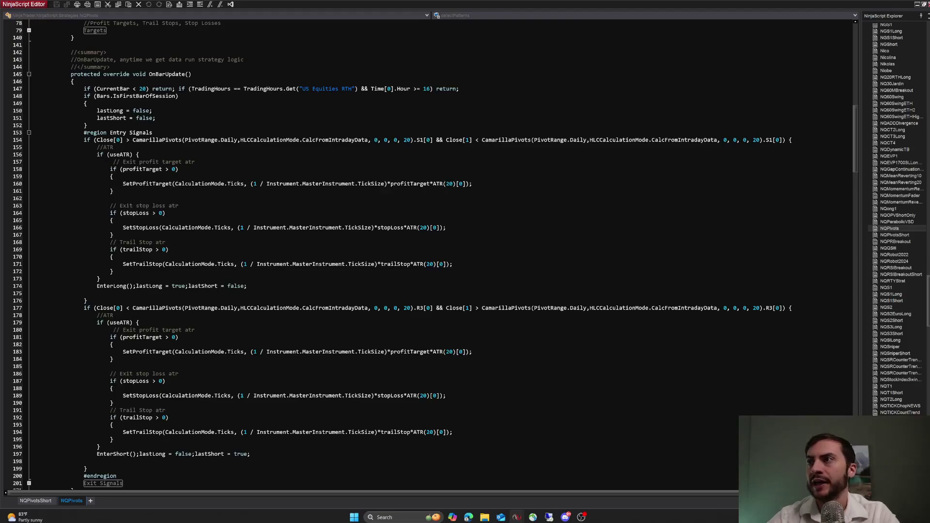
pyautogui.scroll(-1, 437, 255)
pyautogui.scroll(1, 436, 255)
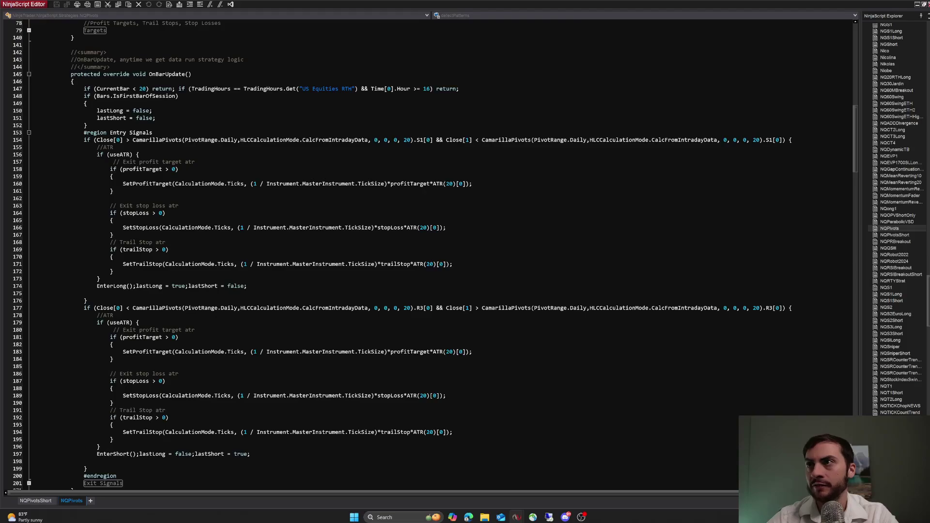
# Examine the S1 condition that triggers EnterLong and the R3 condition of the short entry, highlighting the key code terms.
pyautogui.click(368, 140)
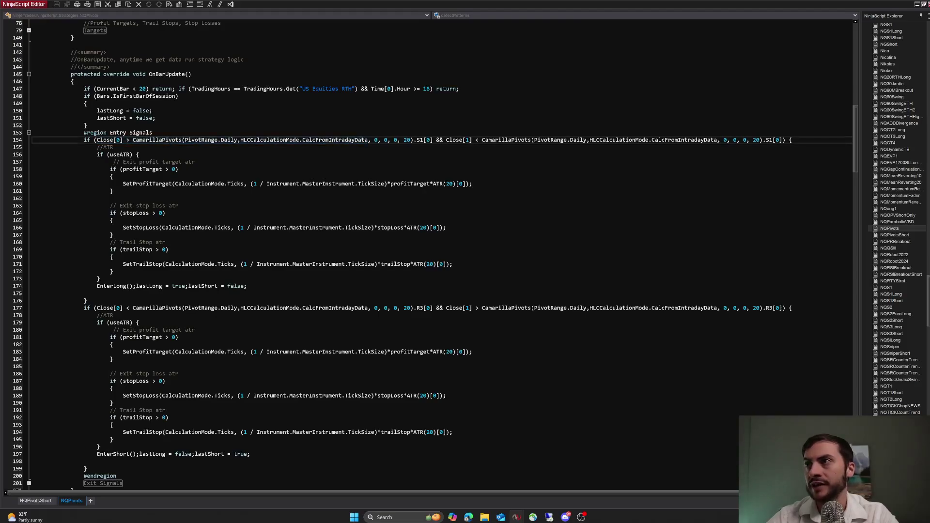
pyautogui.doubleClick(424, 140)
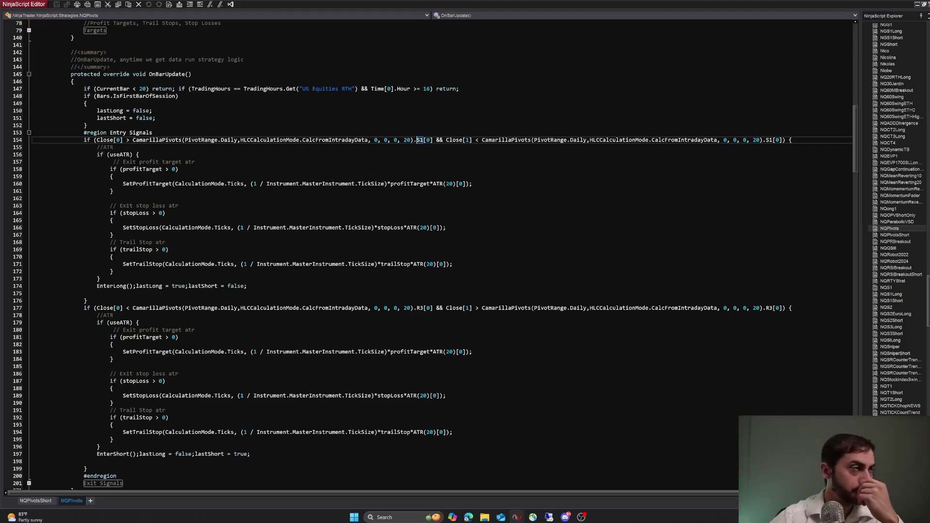
pyautogui.moveTo(97, 286); pyautogui.dragTo(134, 286)
pyautogui.scroll(-5, 145, 201)
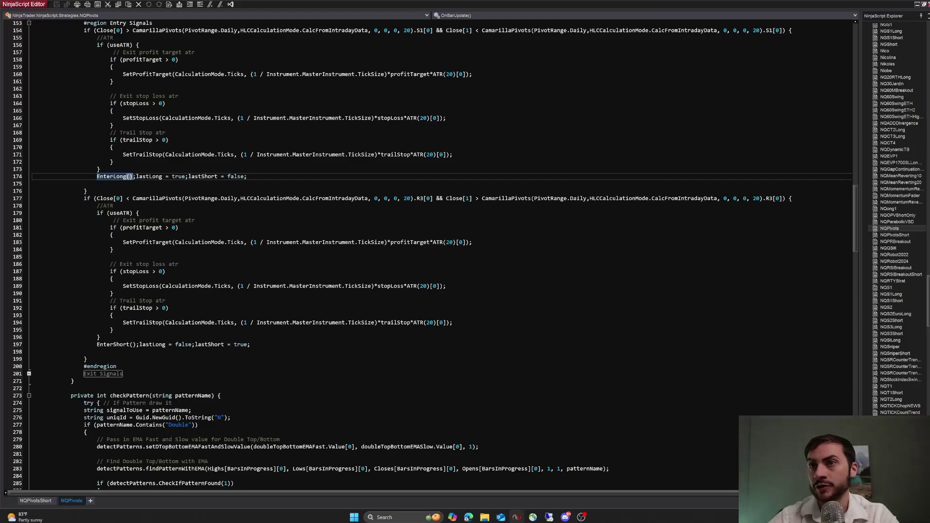
pyautogui.click(424, 199)
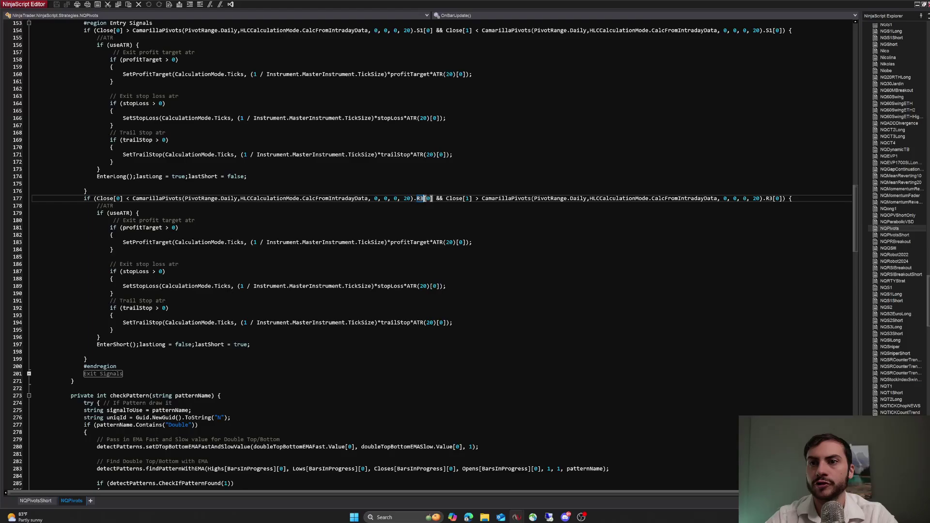
# Highlight the EnterShort call and review the default profitTarget and stopLoss values in the NQPivots code.
pyautogui.moveTo(97, 344); pyautogui.dragTo(137, 345)
pyautogui.scroll(3, 137, 345)
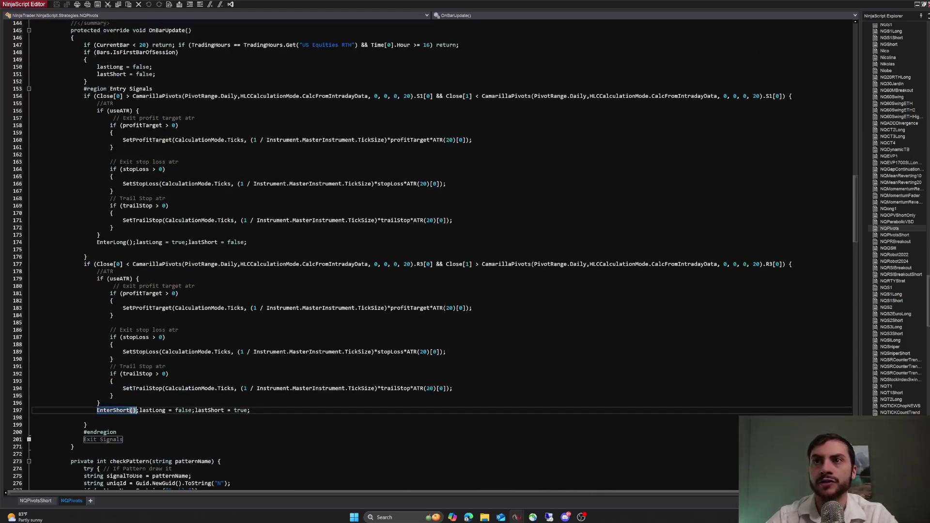
pyautogui.scroll(11, 137, 345)
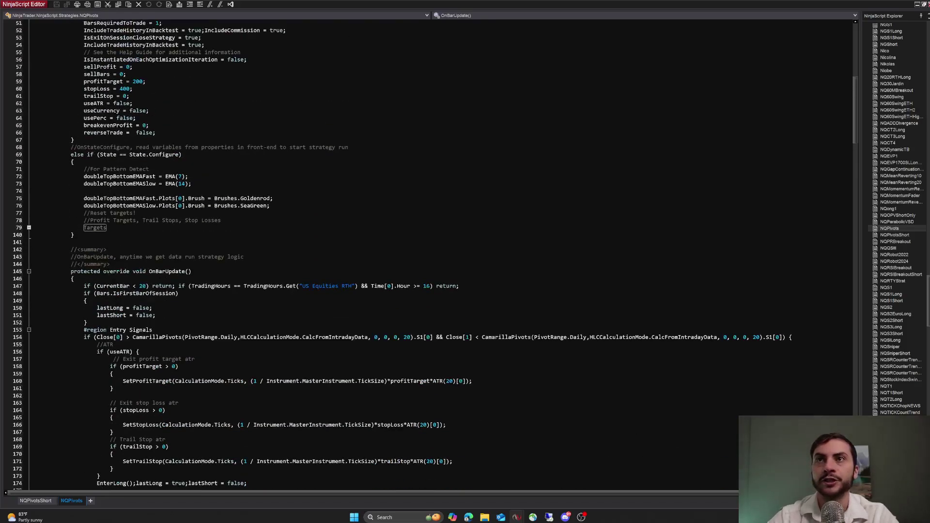
pyautogui.scroll(3, 431, 254)
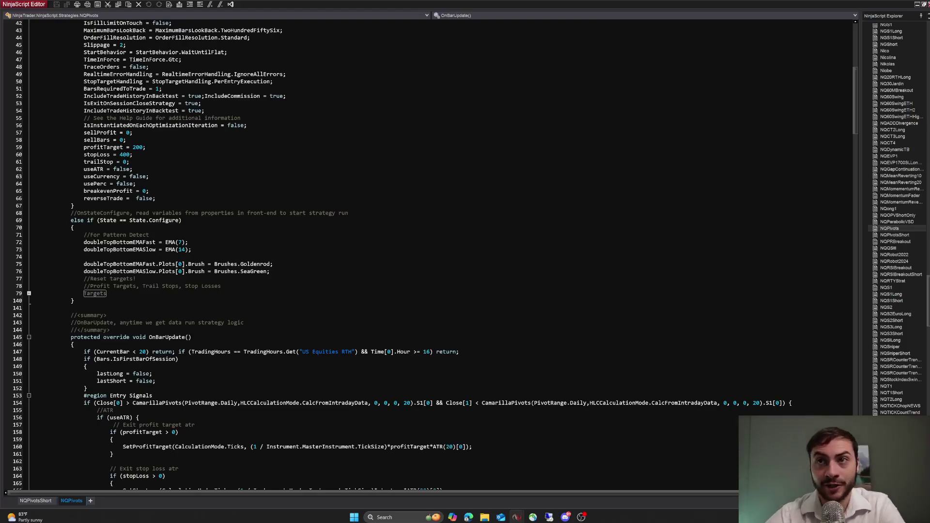
pyautogui.moveTo(133, 147); pyautogui.dragTo(143, 148)
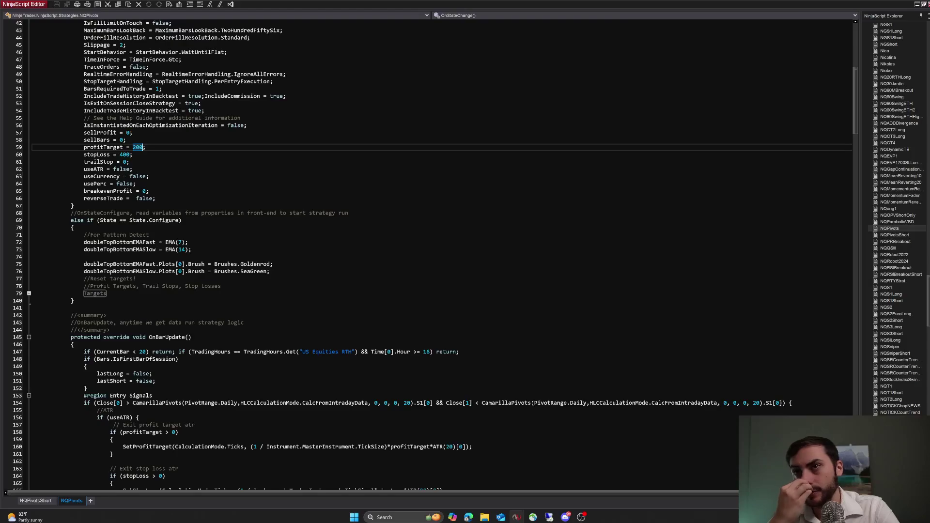
pyautogui.moveTo(120, 155); pyautogui.dragTo(130, 154)
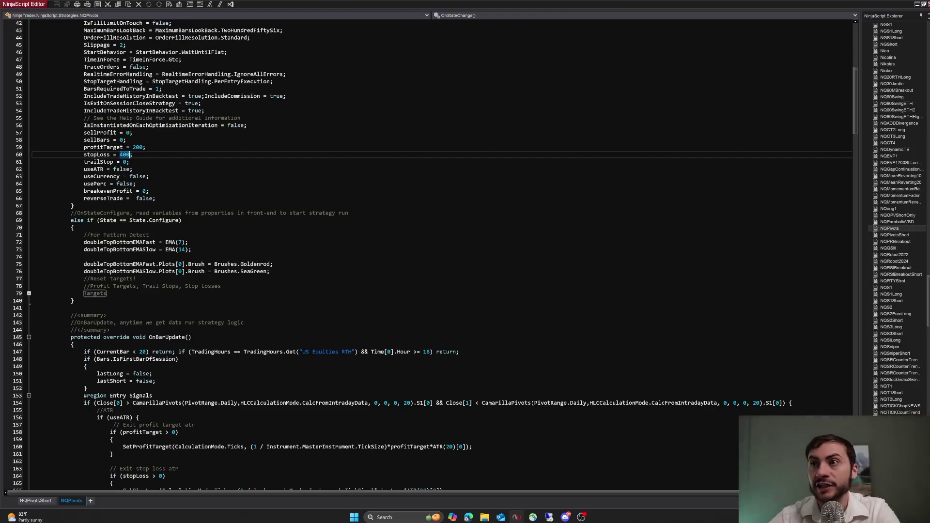
# Switch to the Strategy Analyzer and show the performance summary of the NQPivots backtest in Analyzer 13.
pyautogui.moveTo(515, 520)
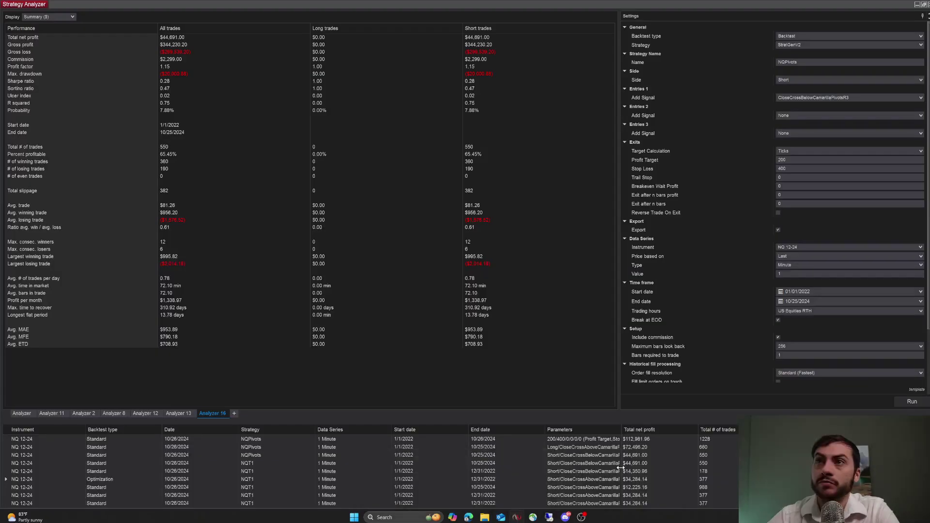
pyautogui.click(620, 464)
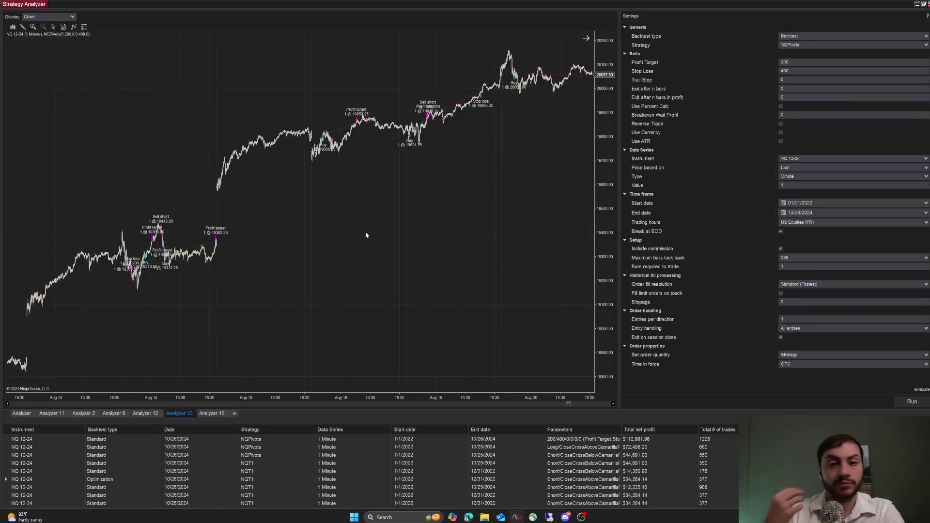
pyautogui.click(48, 17)
pyautogui.click(49, 80)
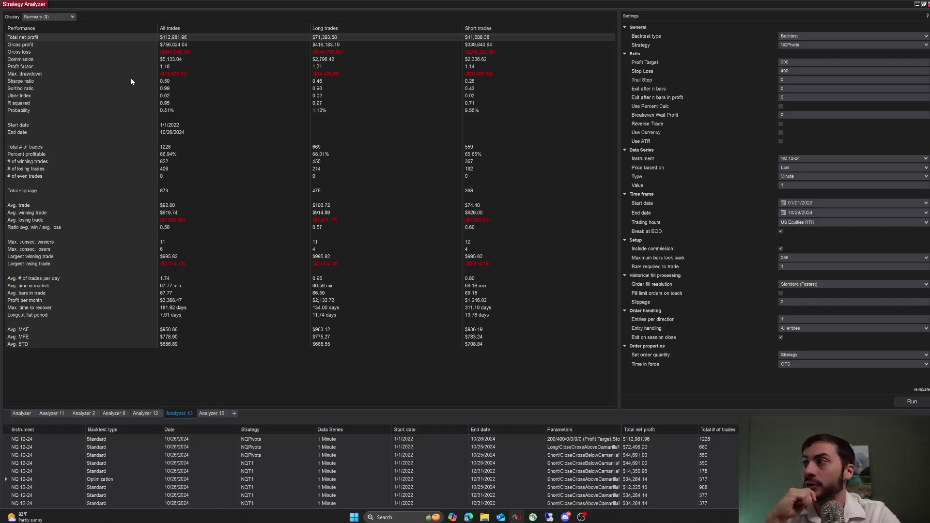
# Review the backtest's start and end dates, total net profit, maximum drawdown and average trade, including the short trades' net profit.
pyautogui.click(814, 203)
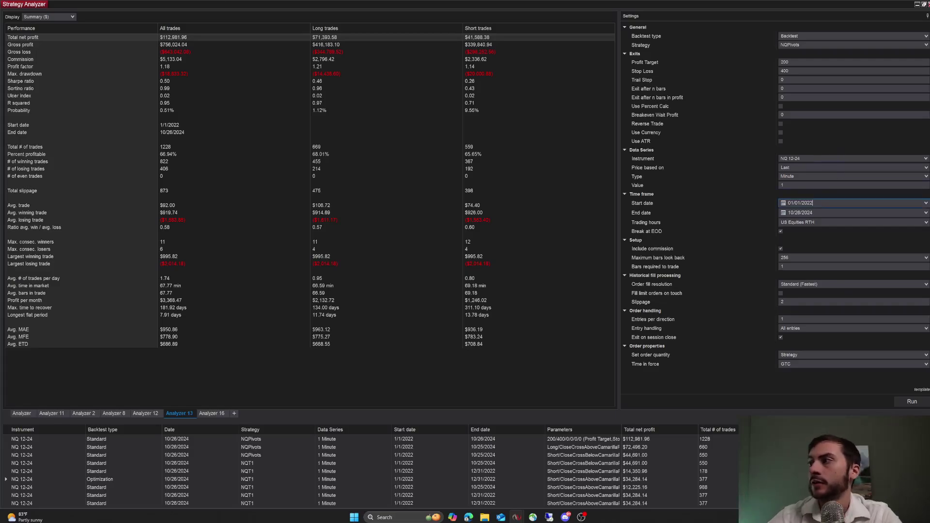
pyautogui.click(814, 212)
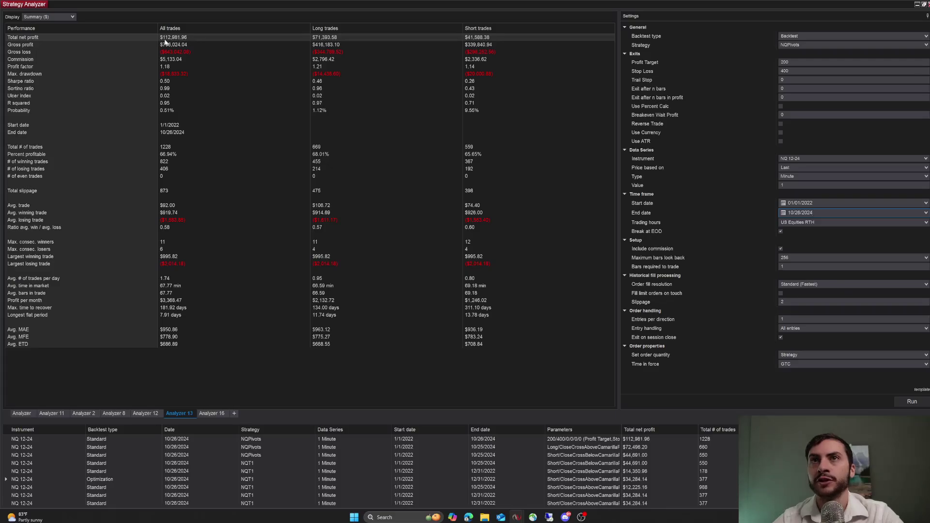
pyautogui.click(170, 76)
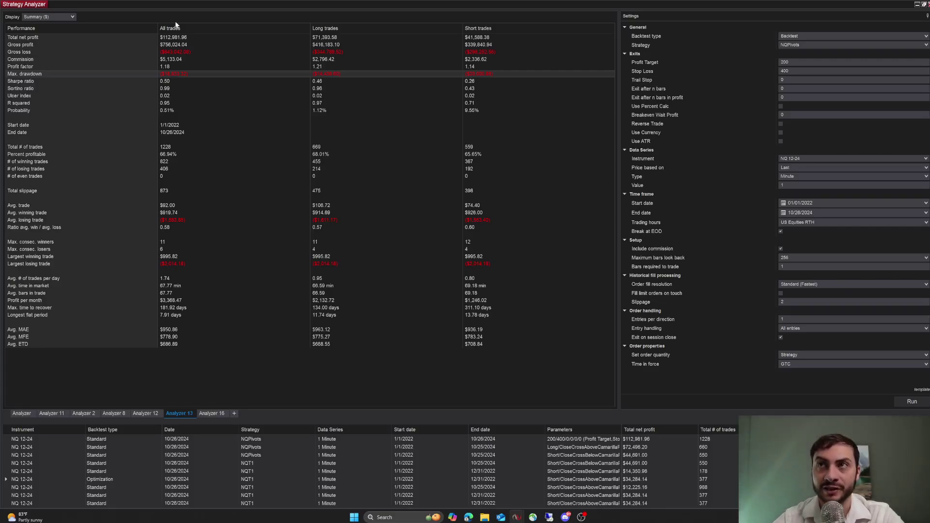
pyautogui.click(173, 38)
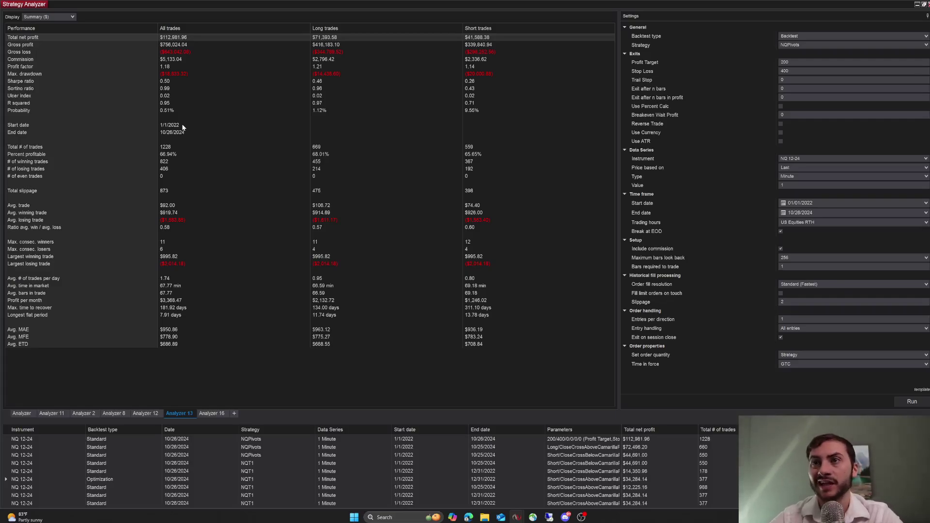
pyautogui.click(167, 207)
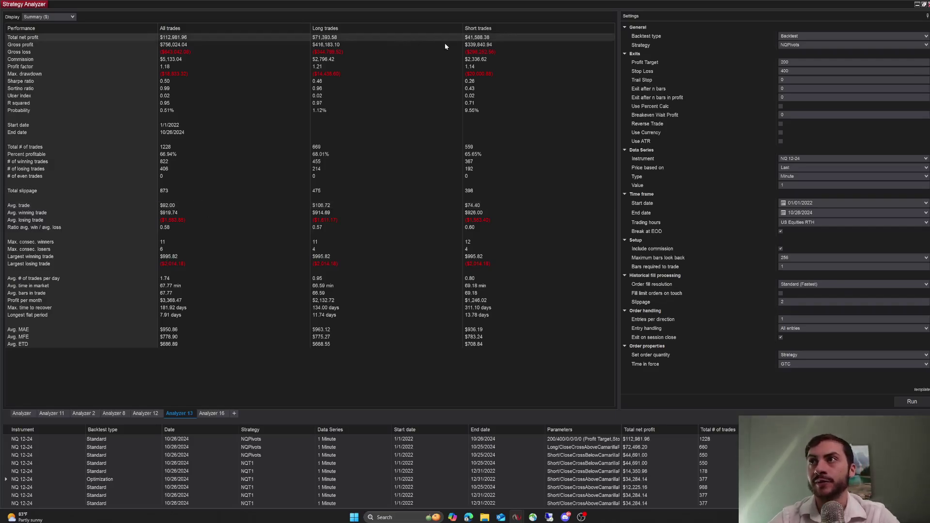
pyautogui.click(68, 17)
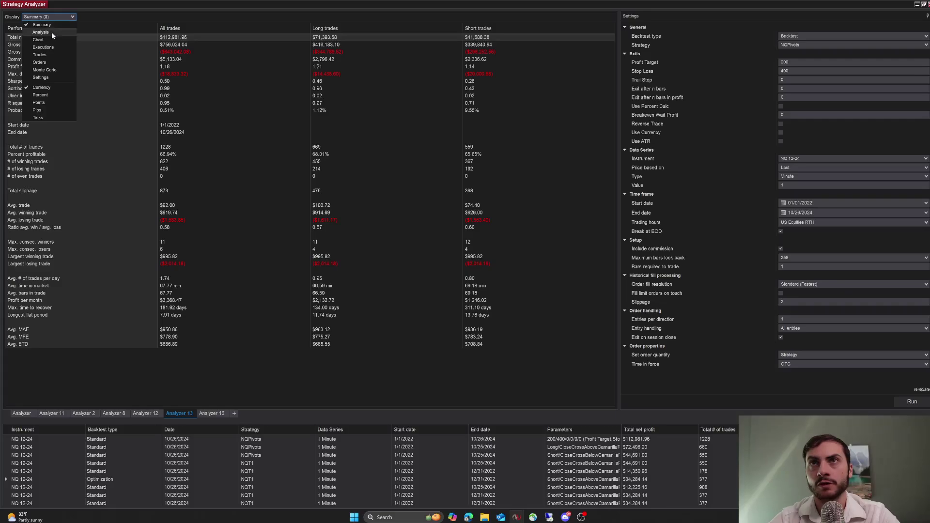
pyautogui.click(468, 39)
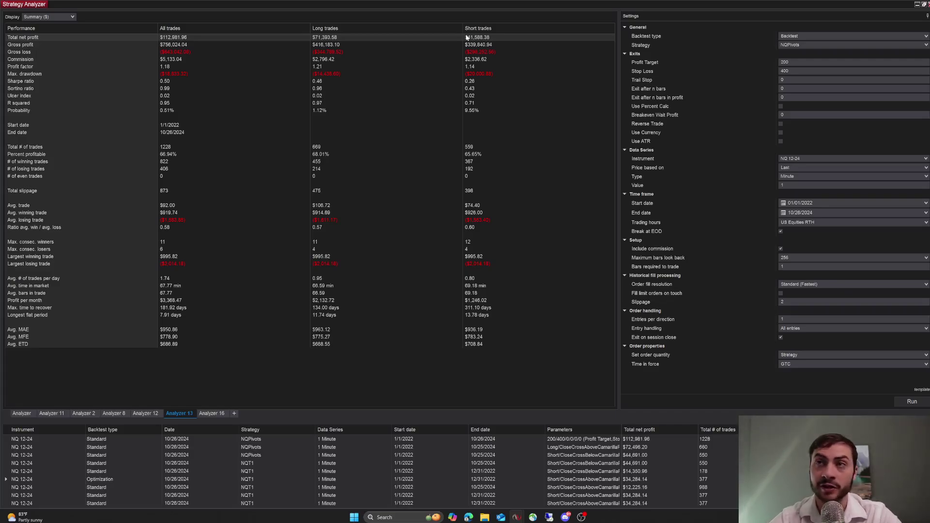
# Display the NQPivots backtest as a chart and bring the most recent trades around October 24 into view.
pyautogui.click(62, 18)
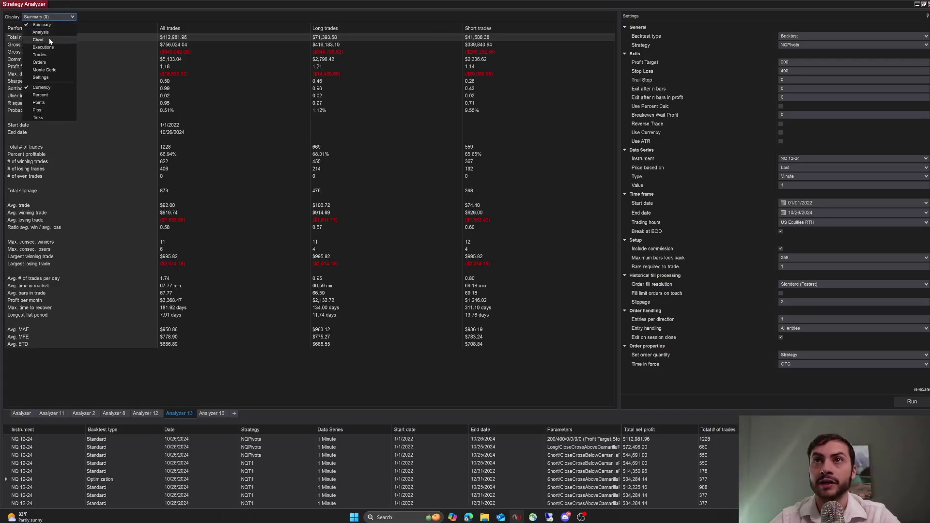
pyautogui.click(50, 40)
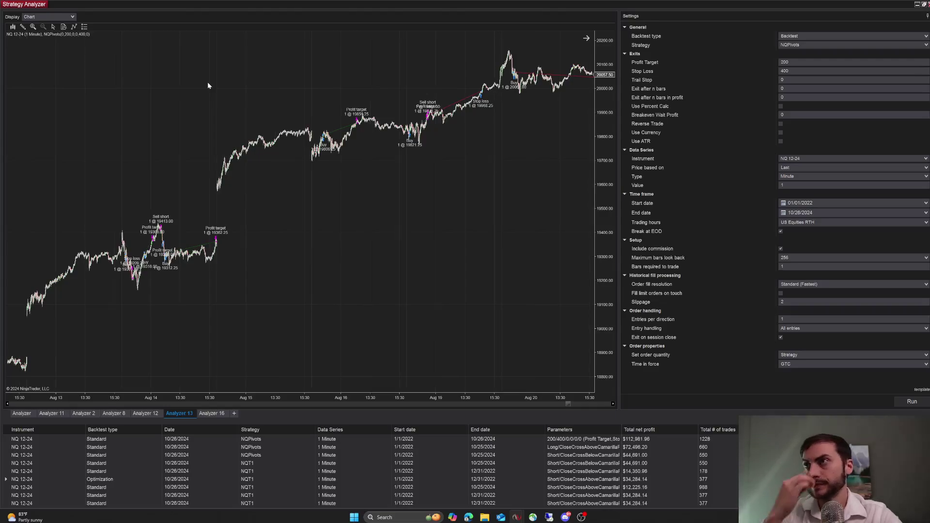
pyautogui.moveTo(568, 404); pyautogui.dragTo(620, 406)
pyautogui.scroll(5, 173, 376)
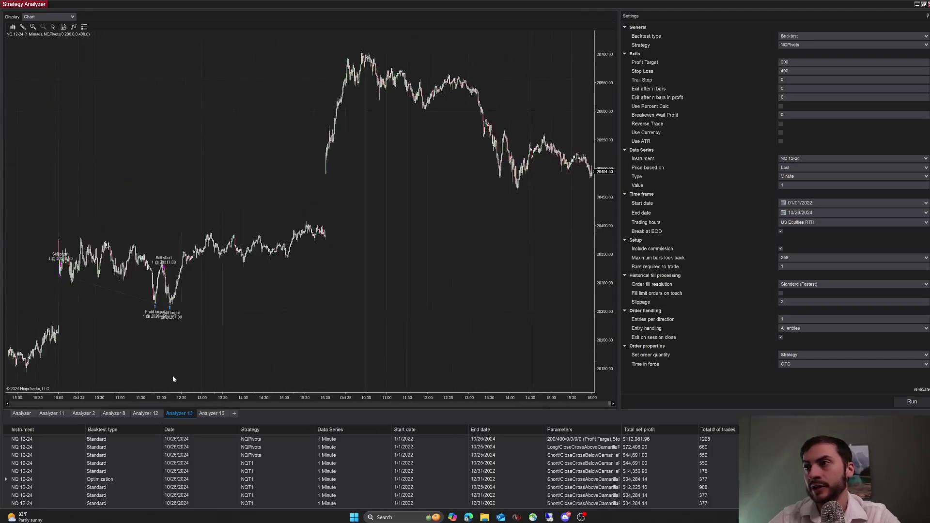
pyautogui.hscroll(-6, 179, 279)
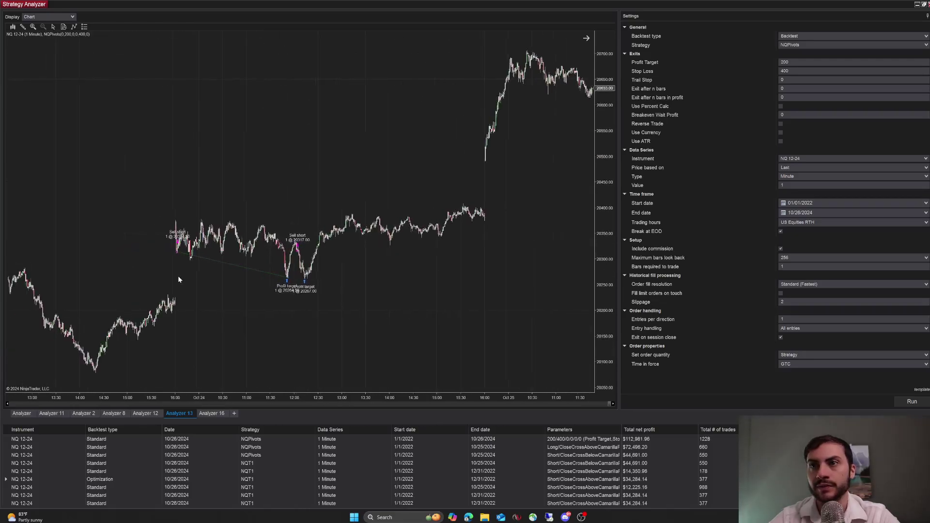
# Hide the list of past backtest results to enlarge the chart and zoom in on the October 24 trades.
pyautogui.rightClick(268, 418)
pyautogui.click(303, 435)
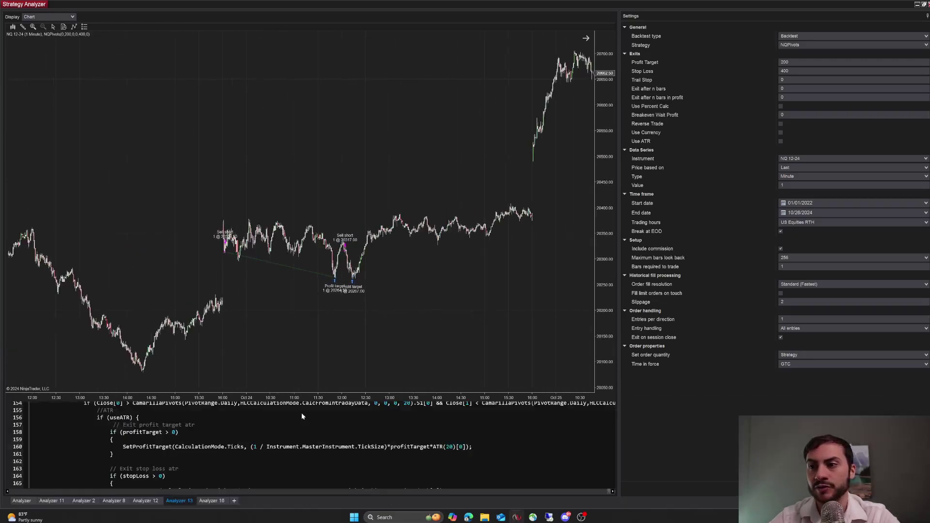
pyautogui.scroll(6, 185, 412)
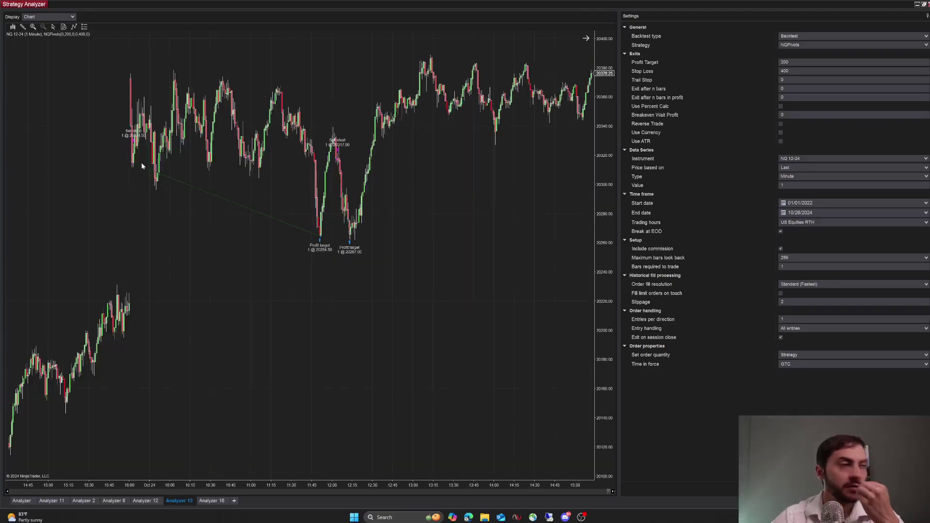
# Examine the two October 24 short entries and their profit target exits on the chart.
pyautogui.scroll(3, 127, 189)
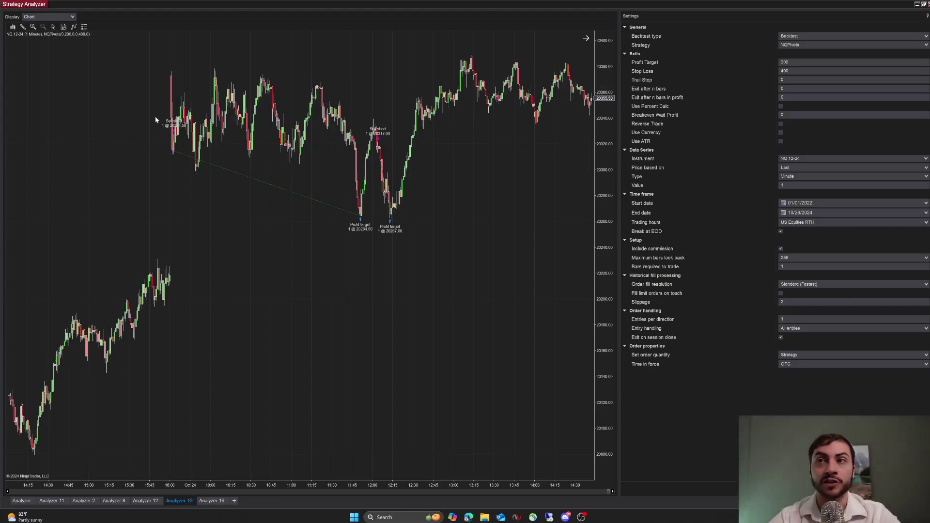
pyautogui.scroll(3, 192, 149)
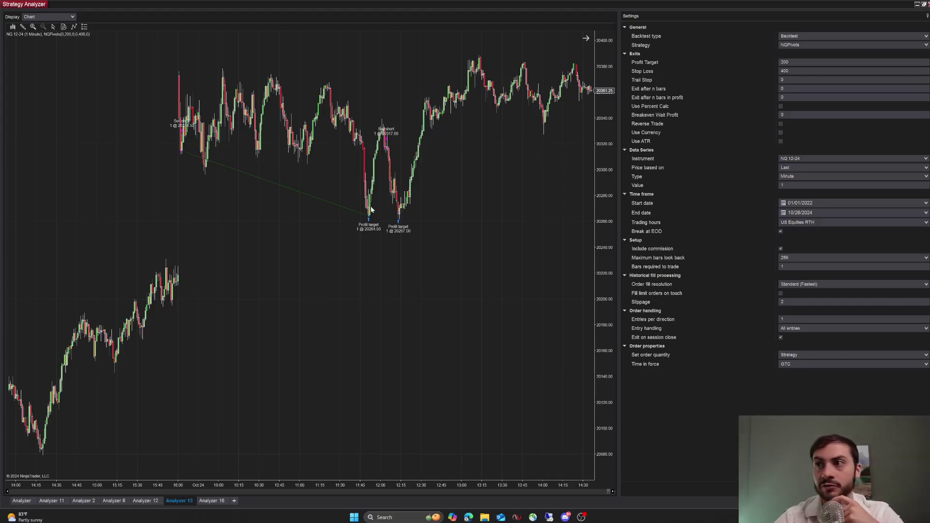
pyautogui.scroll(-5, 332, 145)
pyautogui.scroll(-2, 333, 145)
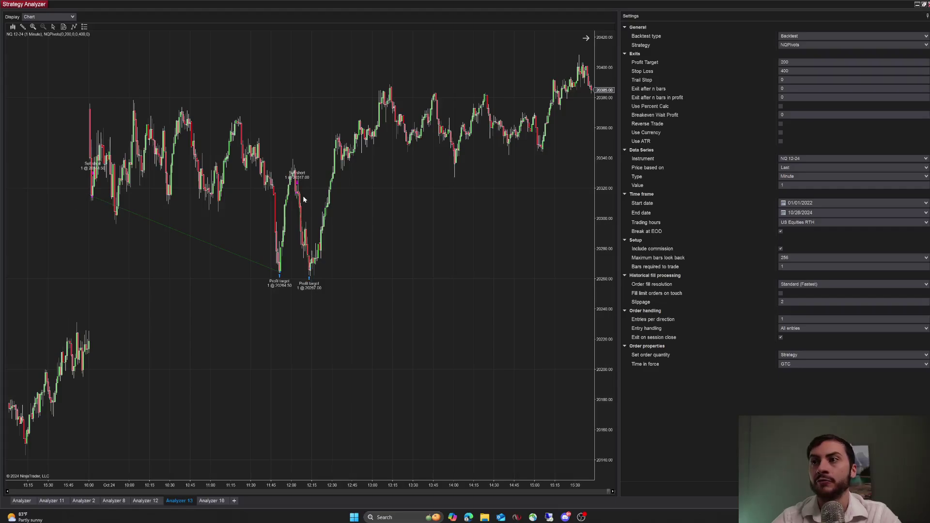
pyautogui.scroll(-2, 330, 243)
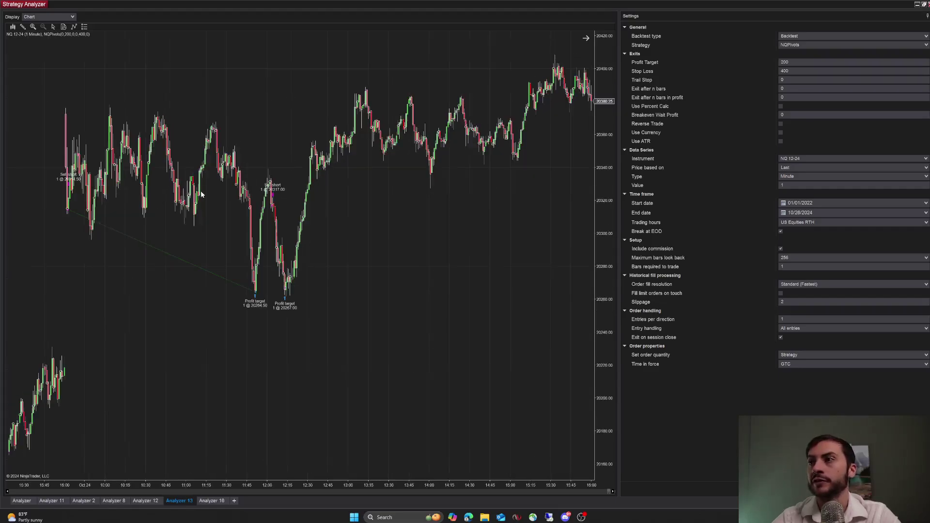
pyautogui.scroll(15, 330, 247)
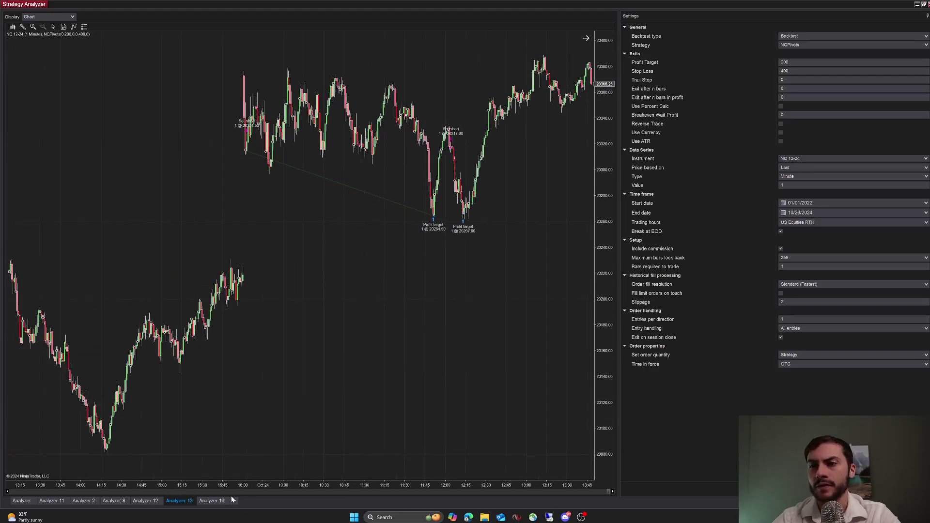
# Compress the chart's time axis to view the trades from October 17 onward and locate those of October 21 and 22.
pyautogui.moveTo(243, 485); pyautogui.dragTo(373, 482)
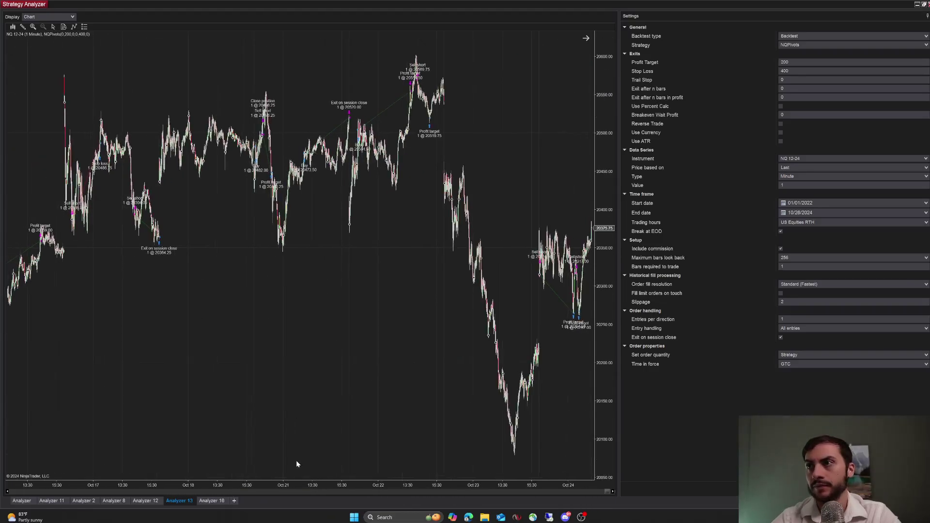
pyautogui.scroll(-1, 297, 464)
pyautogui.moveTo(323, 485); pyautogui.dragTo(271, 485)
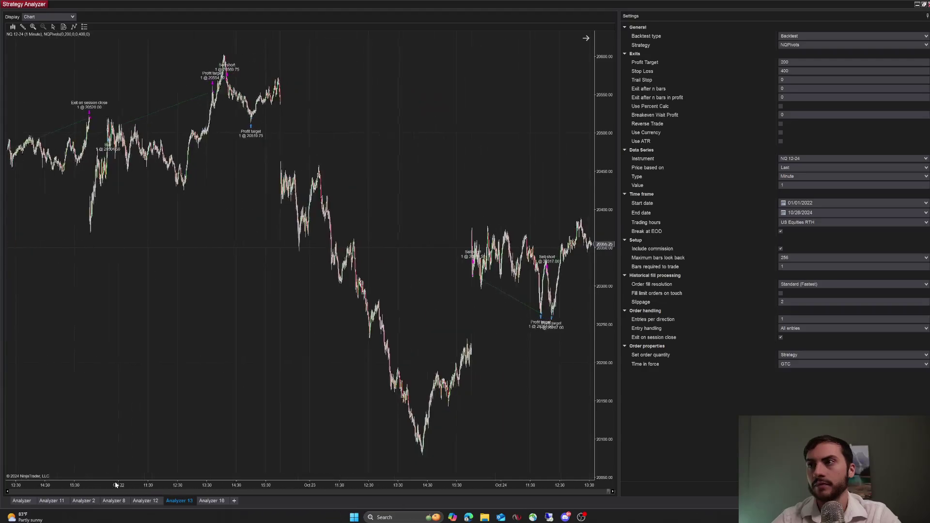
pyautogui.scroll(-1, 233, 139)
pyautogui.scroll(5, 234, 138)
pyautogui.scroll(5, 233, 142)
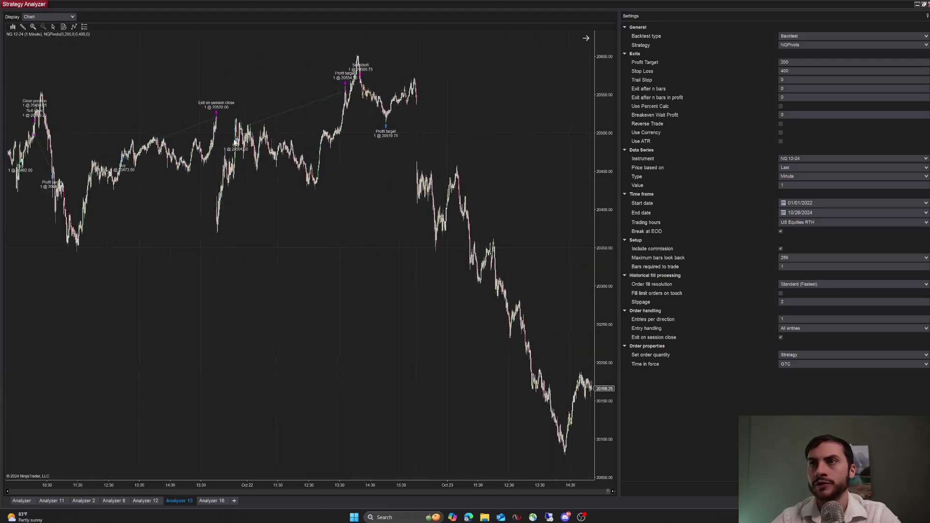
# Examine the October 21 and 22 trades, comparing the exit on session close with the profit target exits.
pyautogui.scroll(5, 219, 165)
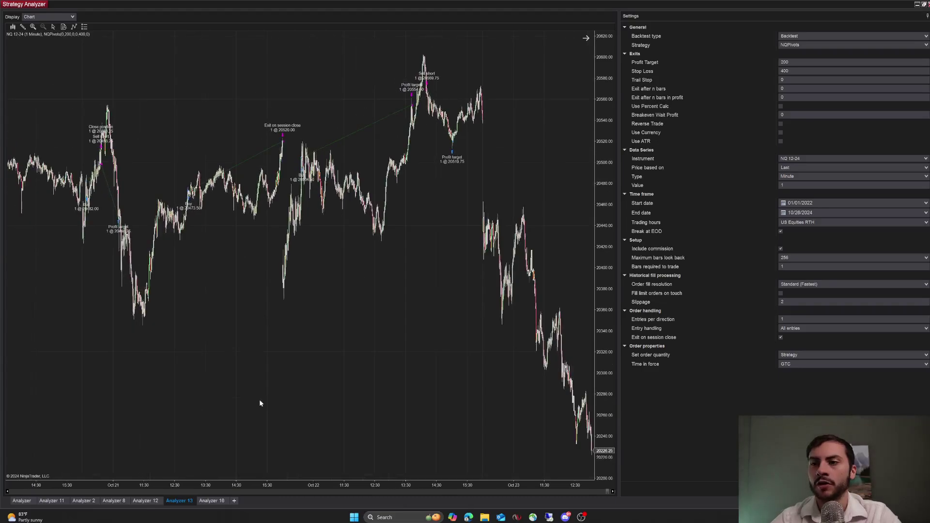
pyautogui.scroll(10, 286, 490)
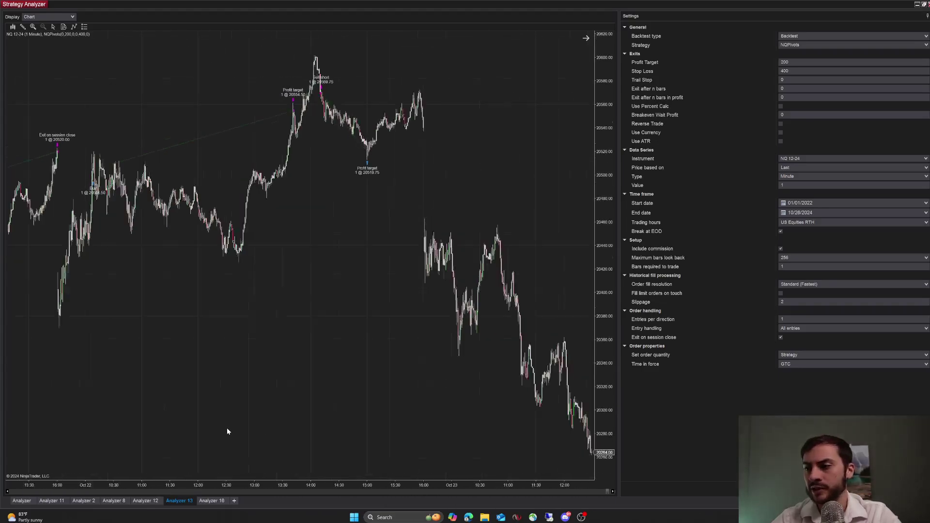
pyautogui.scroll(8, 225, 430)
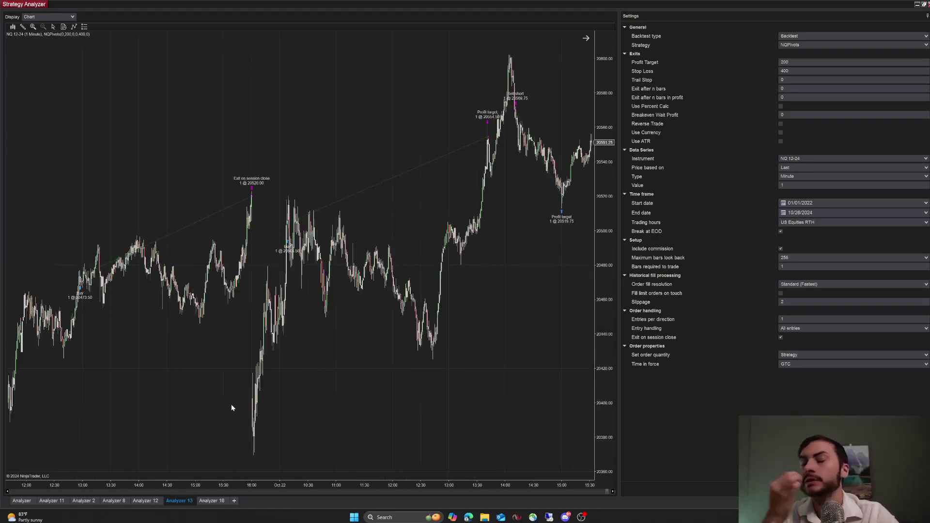
pyautogui.scroll(2, 247, 373)
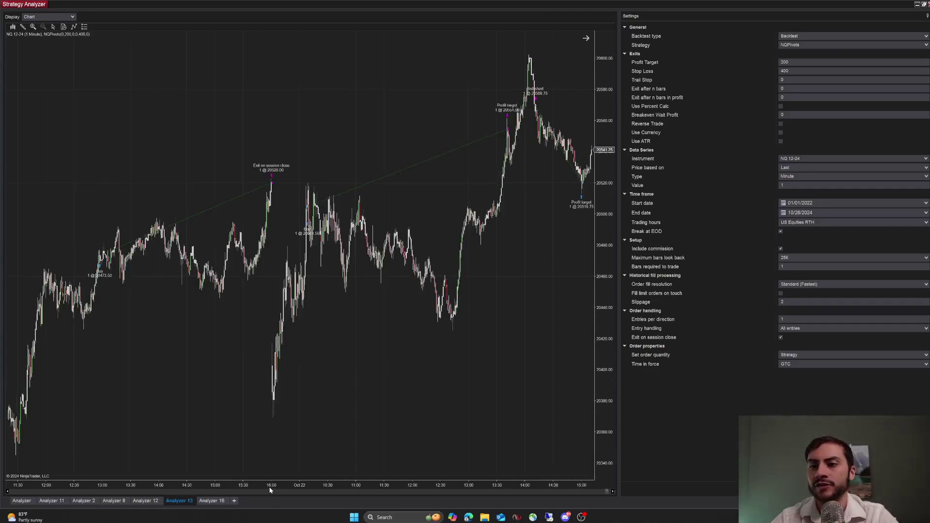
pyautogui.scroll(-2, 277, 487)
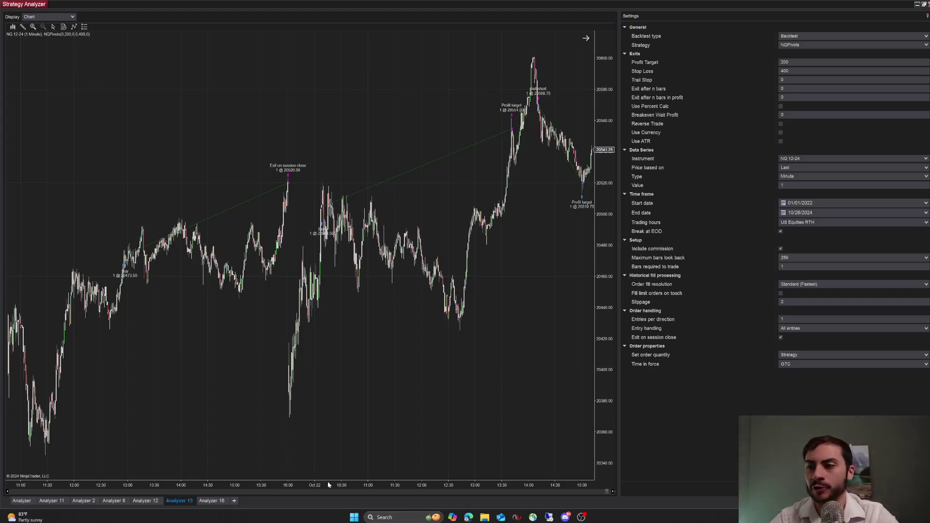
pyautogui.scroll(-2, 327, 482)
pyautogui.scroll(-2, 382, 391)
pyautogui.scroll(-3, 382, 393)
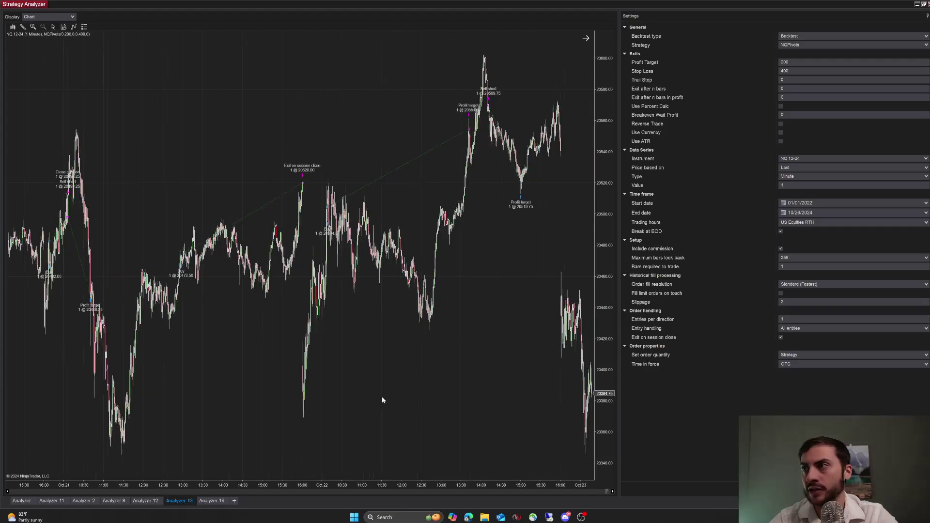
# Move the chart back from October 22 and compress its time axis to view the trades between October 14 and 21.
pyautogui.scroll(3, 382, 396)
pyautogui.scroll(5, 380, 404)
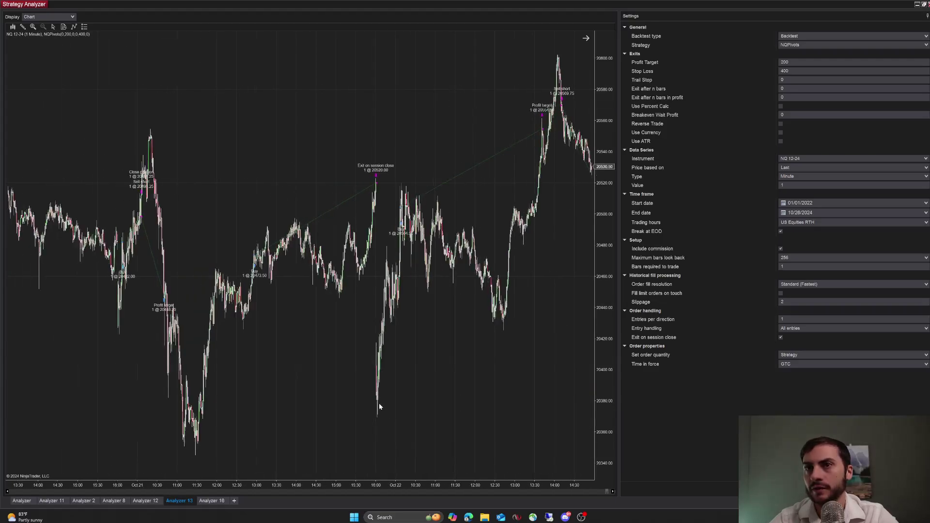
pyautogui.scroll(1, 378, 411)
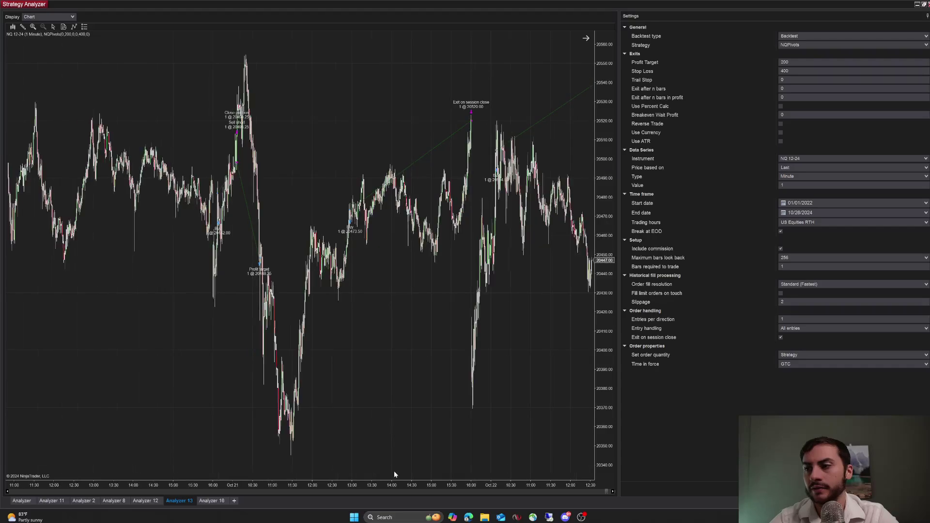
pyautogui.moveTo(287, 485); pyautogui.dragTo(356, 486)
pyautogui.scroll(3, 341, 395)
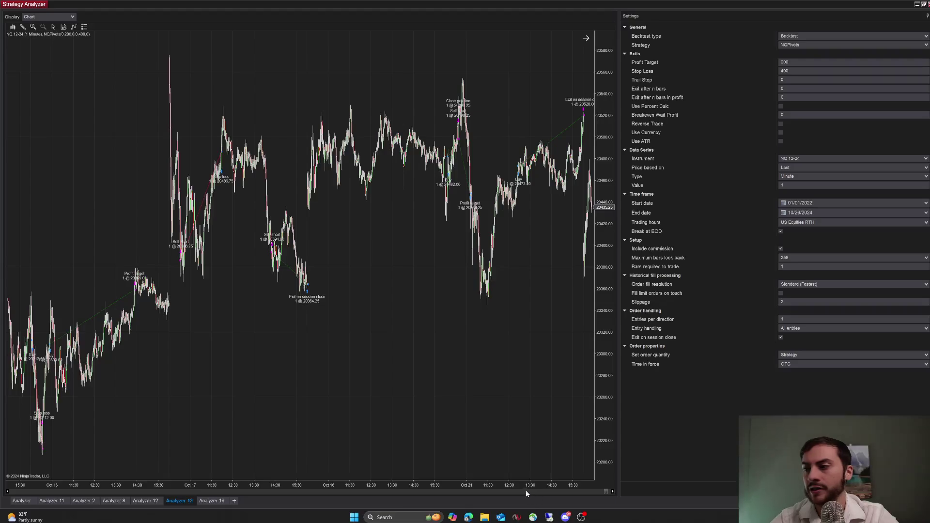
pyautogui.moveTo(465, 485); pyautogui.dragTo(585, 487)
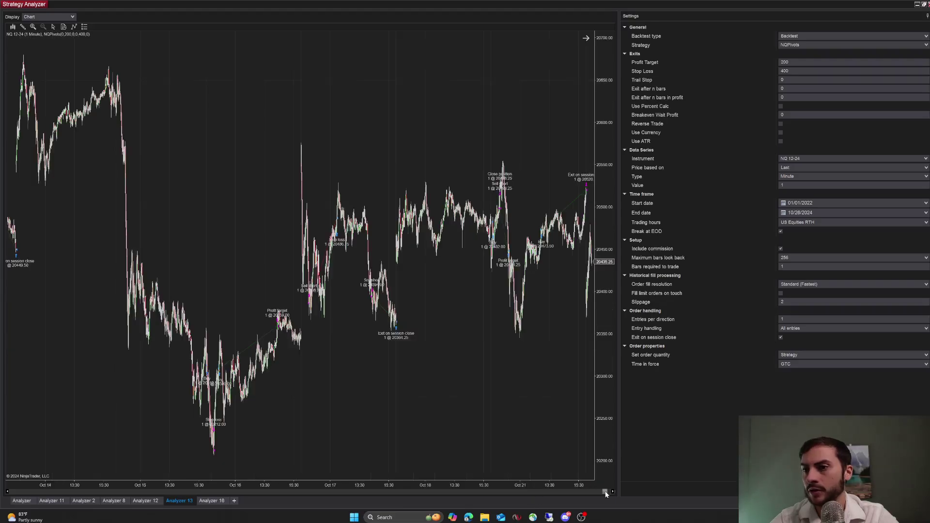
# Locate the October 16 trades on the chart and examine the stop loss exit and the following long trade's profit target exit.
pyautogui.scroll(3, 605, 494)
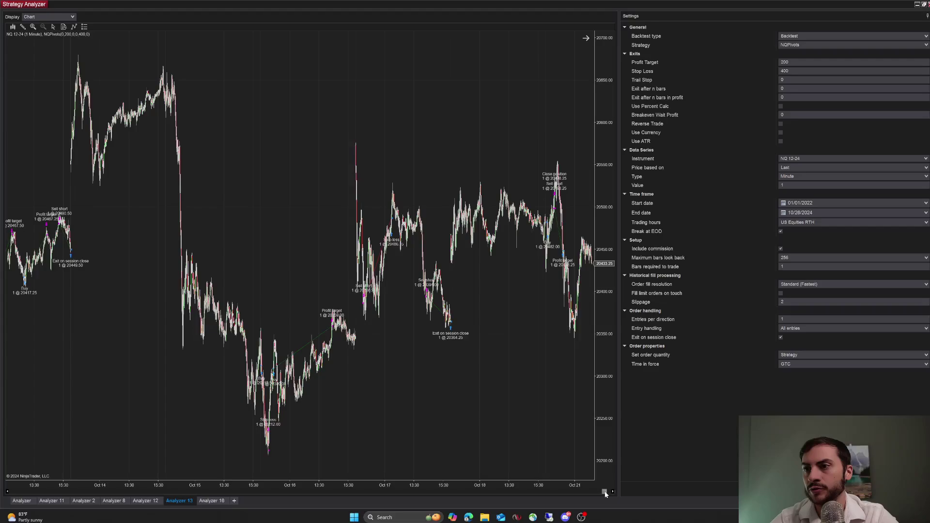
pyautogui.scroll(2, 606, 494)
pyautogui.scroll(10, 605, 494)
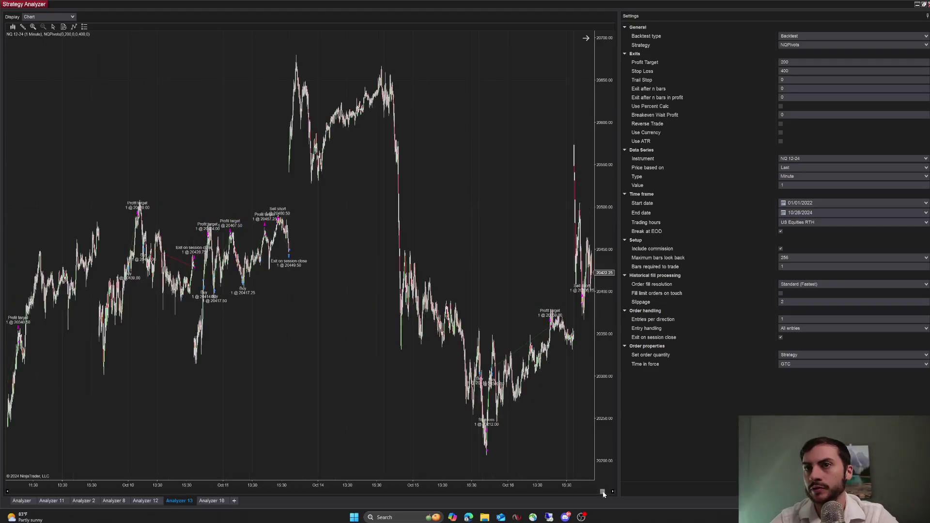
pyautogui.moveTo(465, 482); pyautogui.dragTo(149, 394)
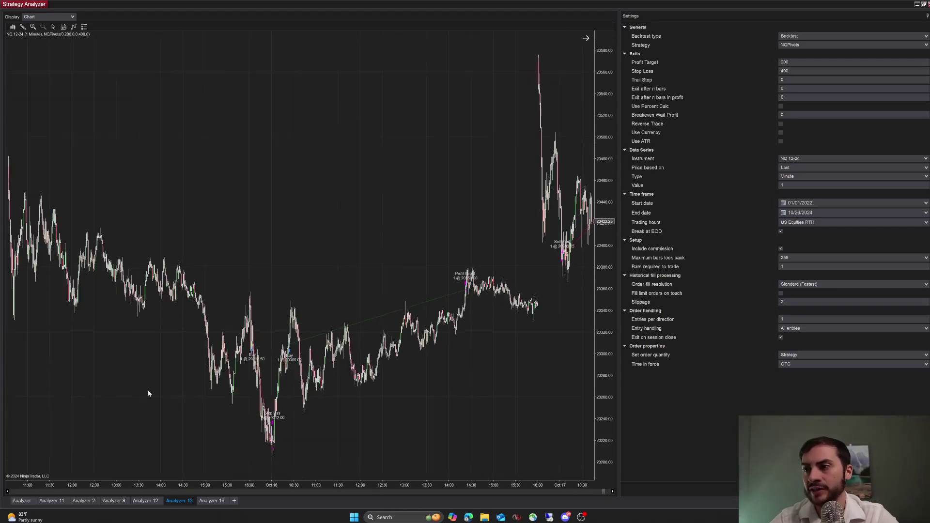
pyautogui.scroll(3, 276, 356)
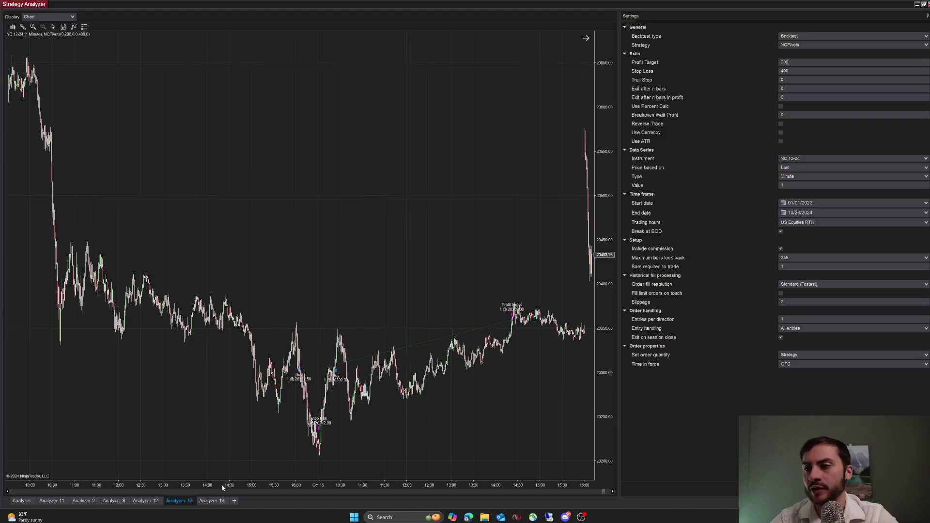
pyautogui.moveTo(222, 485); pyautogui.dragTo(282, 490)
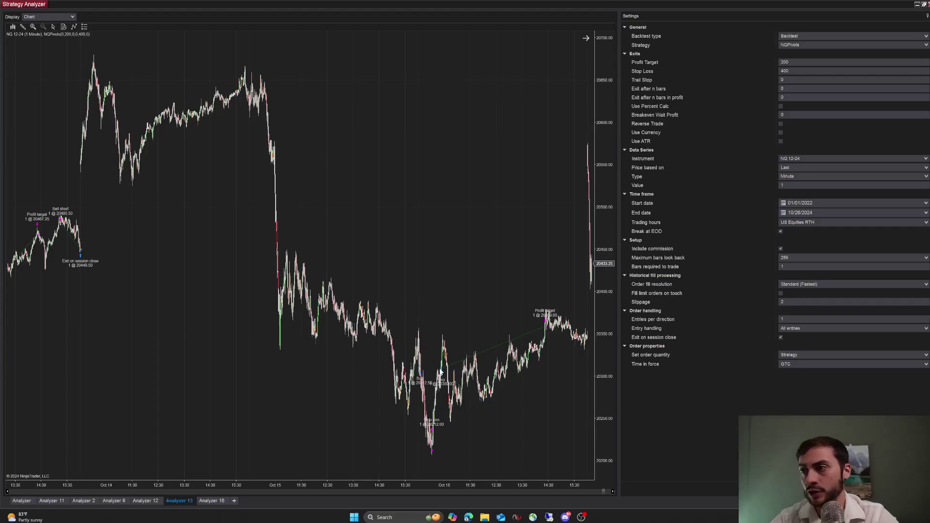
pyautogui.moveTo(436, 482); pyautogui.dragTo(64, 484)
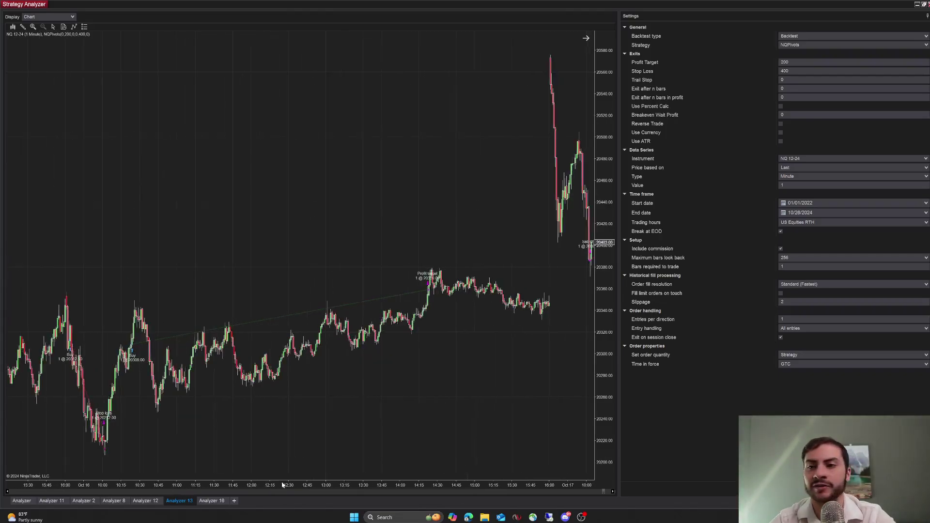
# Go back to October 11 on the chart and examine its long entries, profit target exits and the short closed at session end.
pyautogui.moveTo(283, 485); pyautogui.dragTo(445, 482)
pyautogui.click(603, 492)
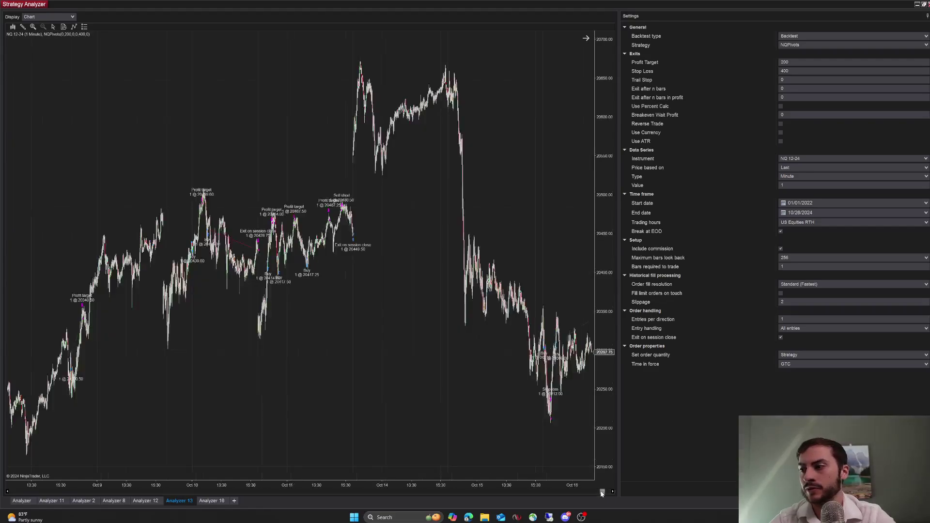
pyautogui.moveTo(602, 492); pyautogui.dragTo(184, 484)
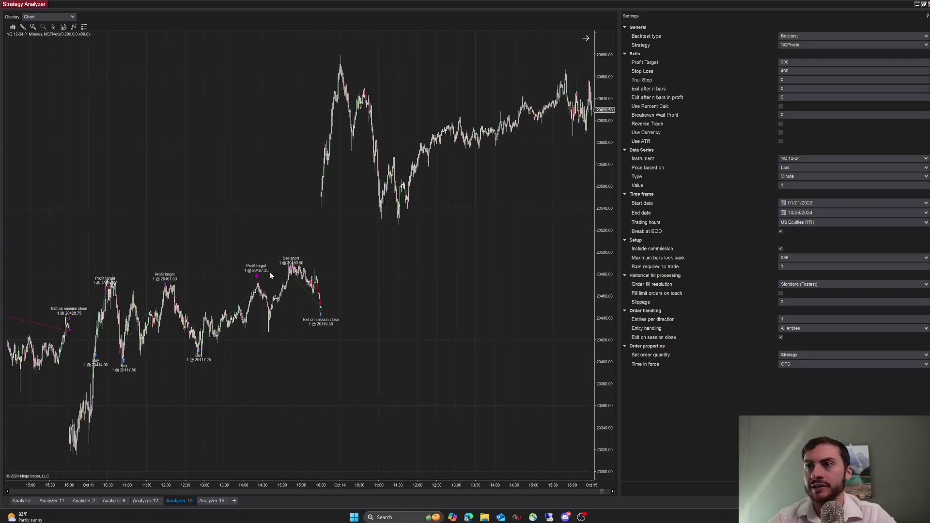
pyautogui.scroll(8, 269, 272)
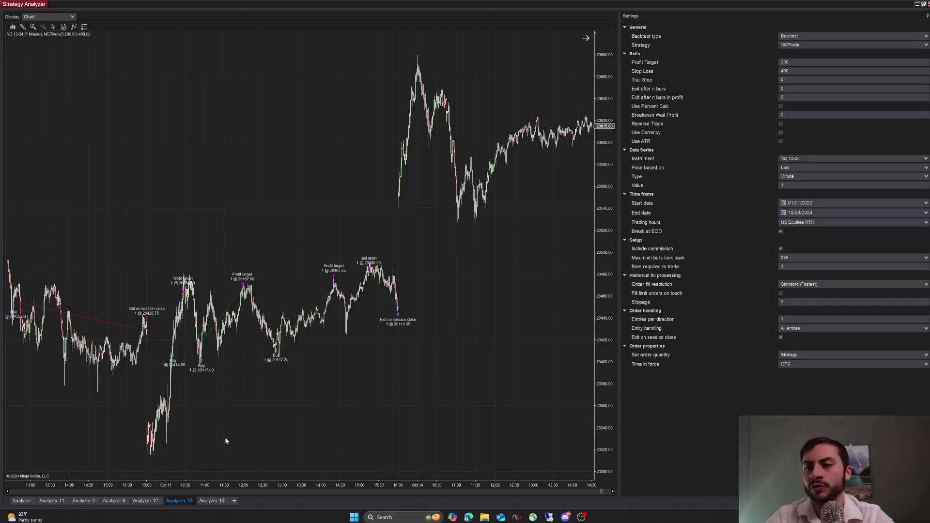
# Compress the chart's time axis and review the earlier trades from October 10 back to September 26.
pyautogui.scroll(-6, 295, 484)
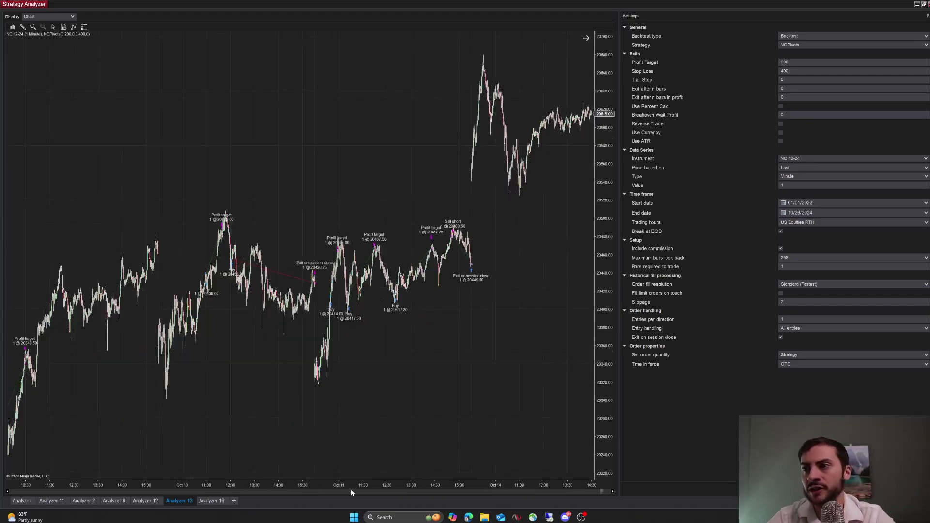
pyautogui.scroll(-5, 350, 489)
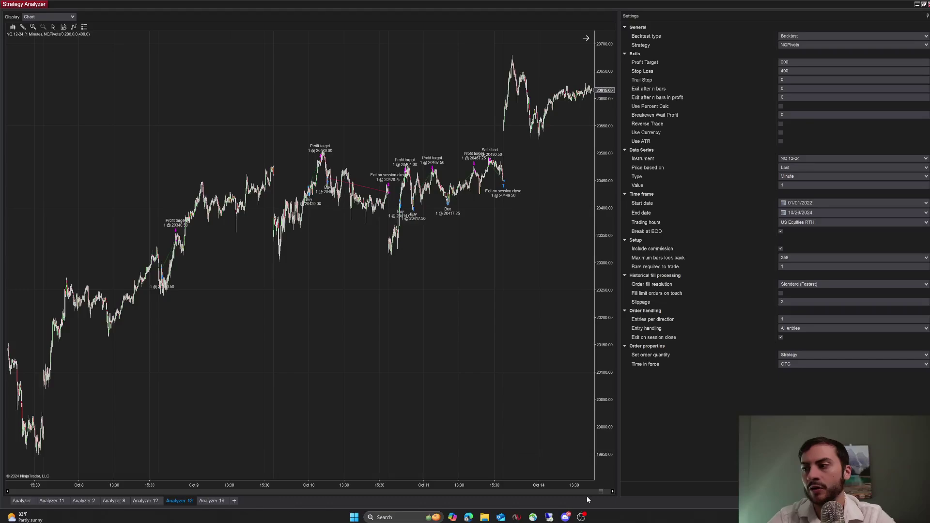
pyautogui.moveTo(602, 492); pyautogui.dragTo(594, 493)
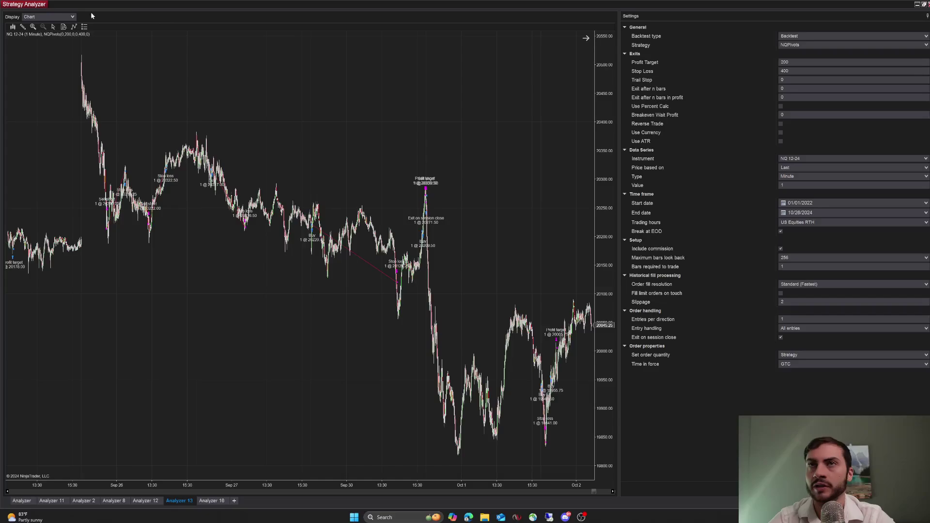
# Switch the backtest results display from the chart to the performance summary.
pyautogui.click(58, 16)
pyautogui.click(55, 24)
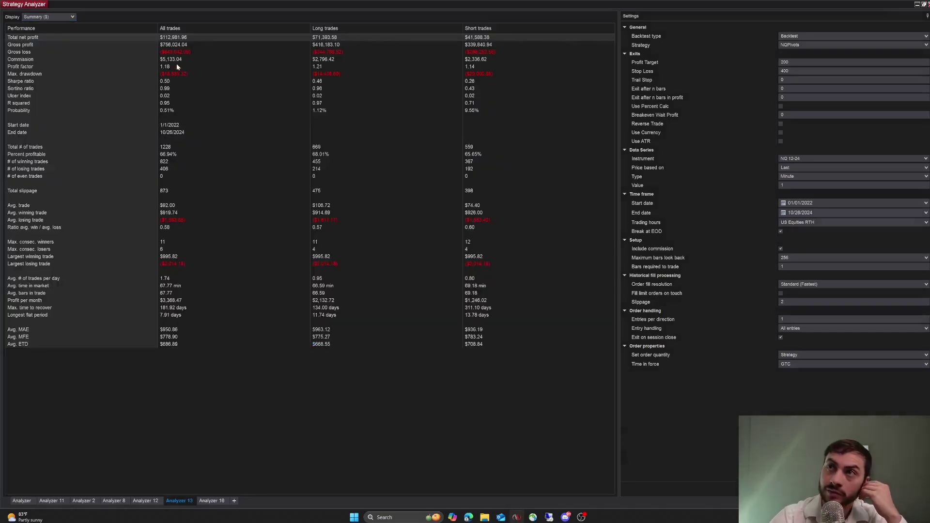